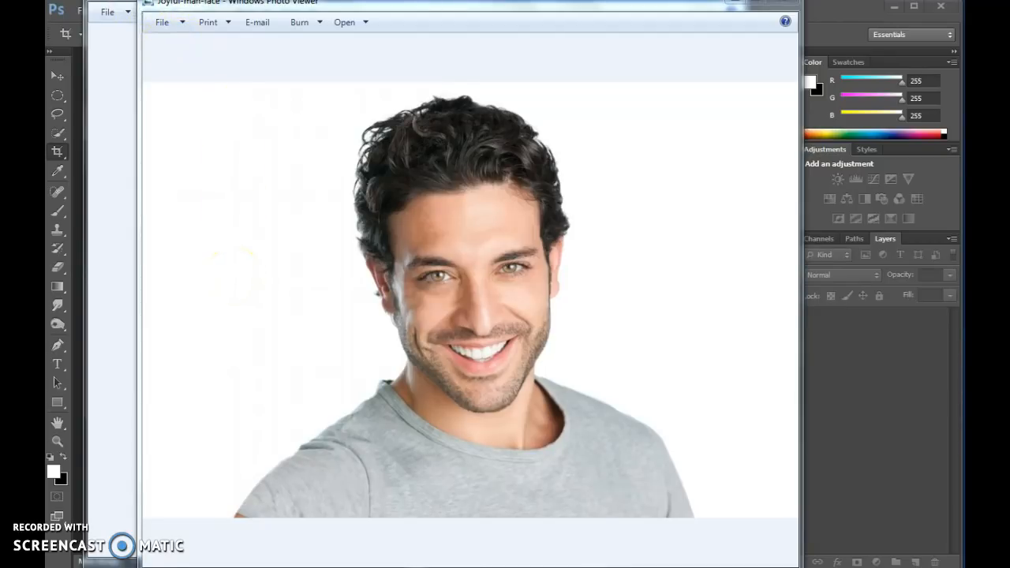
- View the finished caricature example, then switch to the face image search in Chrome
key(alt+Tab)
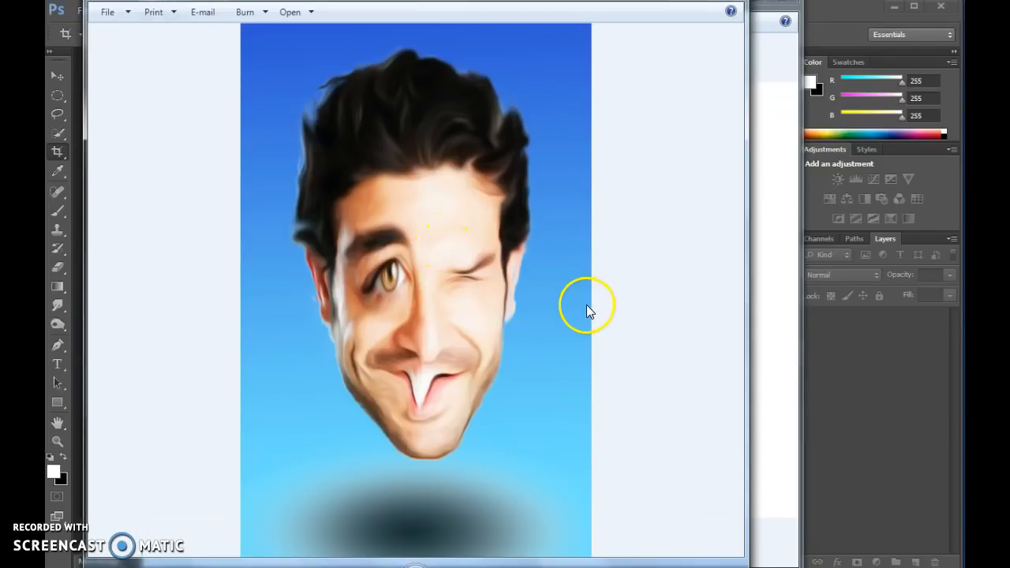
click(787, 323)
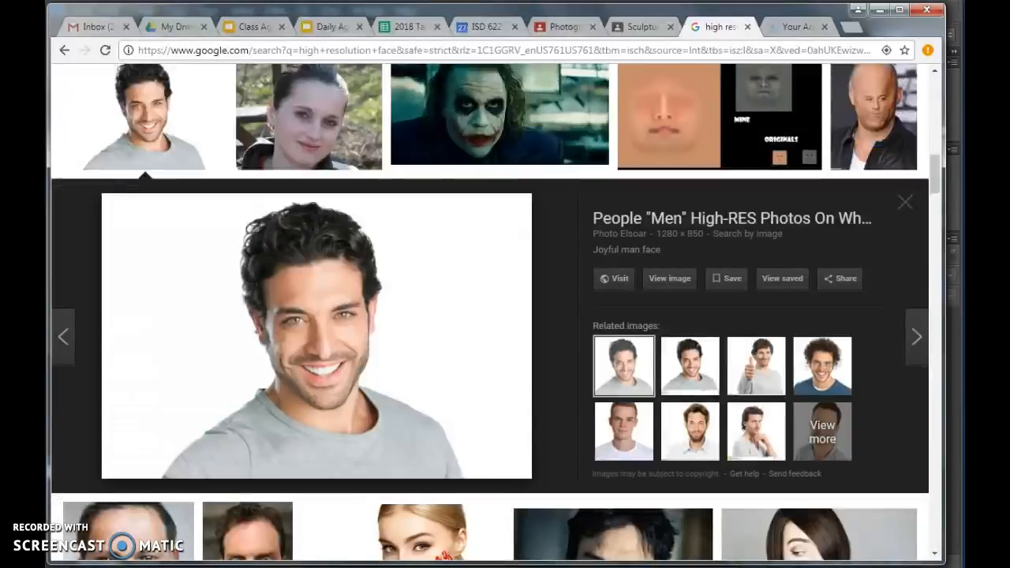
click(507, 316)
- Check the Large size filter on the "high resolution face" image search
scroll(512, 317, up, 10)
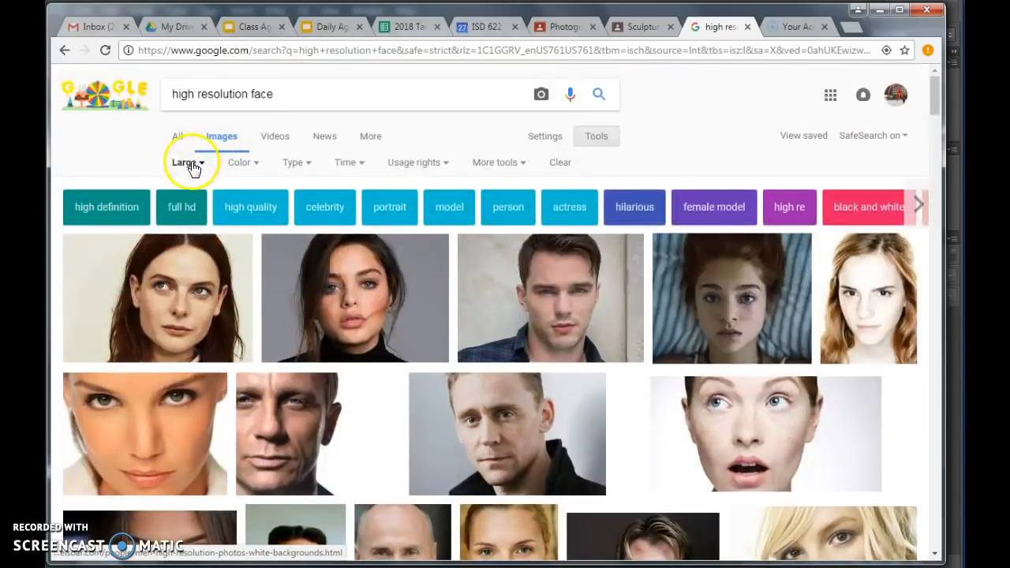
click(592, 142)
click(592, 142)
click(194, 162)
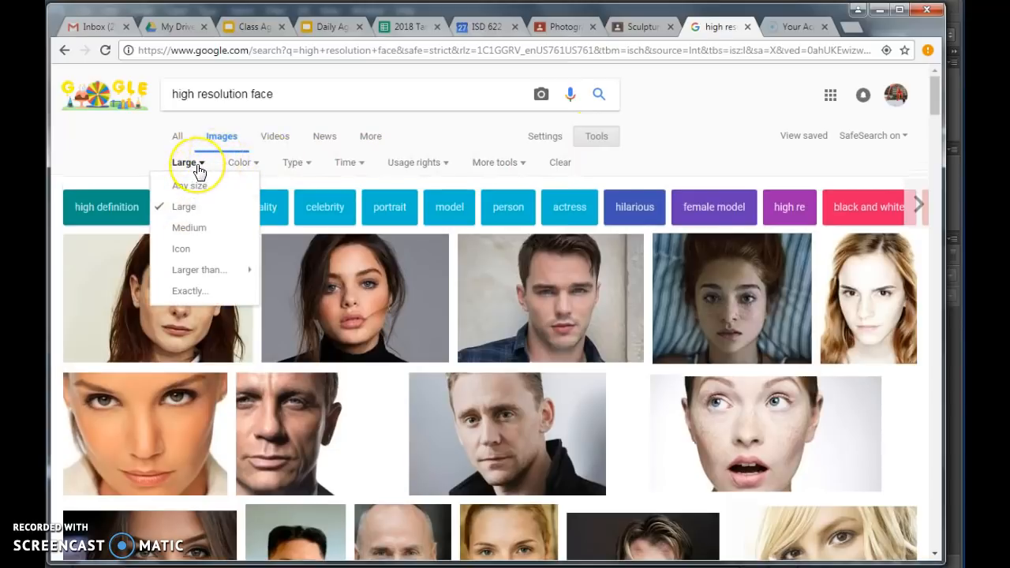
click(197, 163)
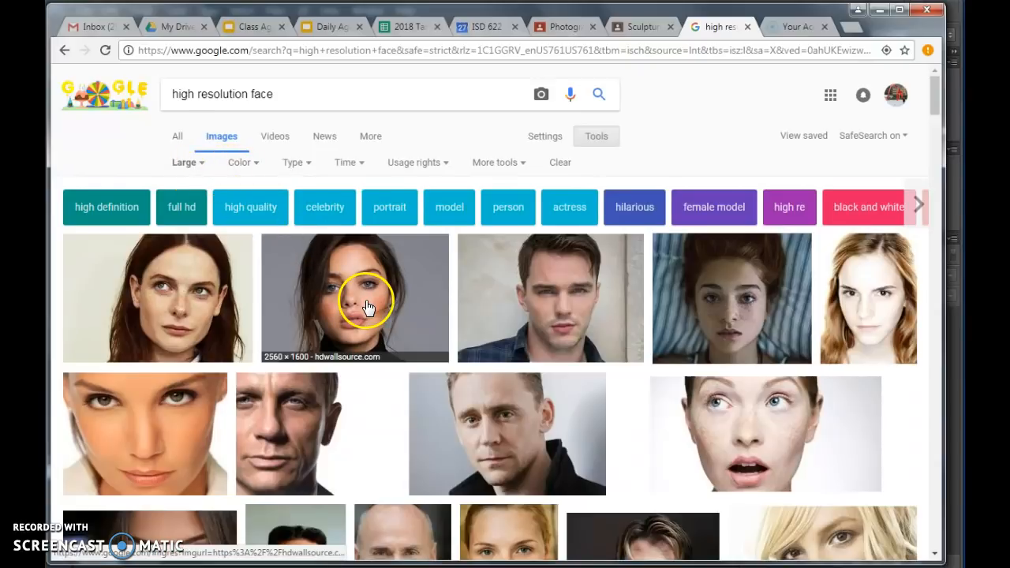
- Browse the large face photos and examine the preview of the smiling man's portrait on a white background
scroll(369, 307, down, 1)
scroll(368, 307, up, 1)
scroll(368, 308, down, 1)
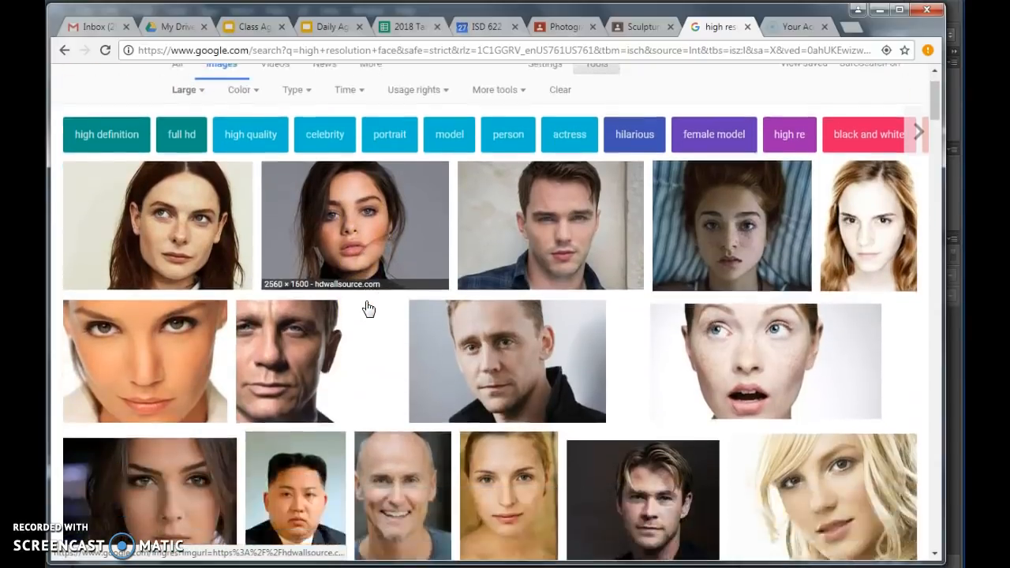
scroll(369, 308, down, 10)
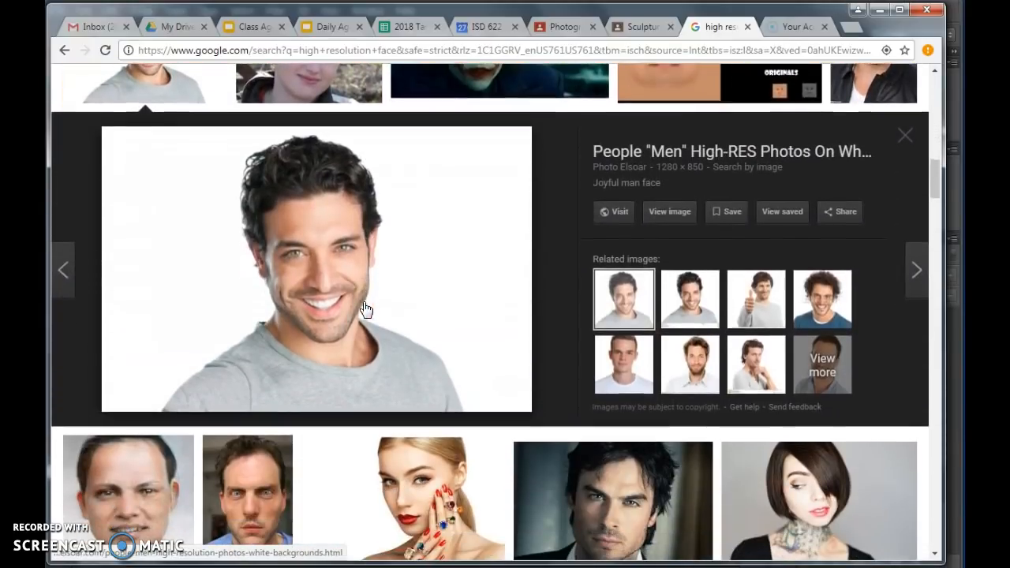
click(533, 265)
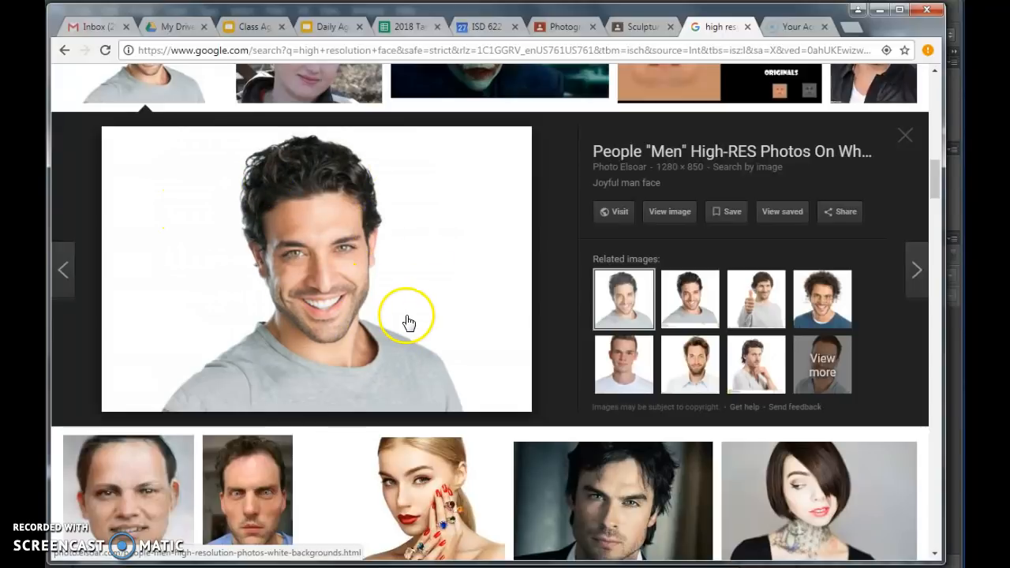
scroll(337, 227, up, 1)
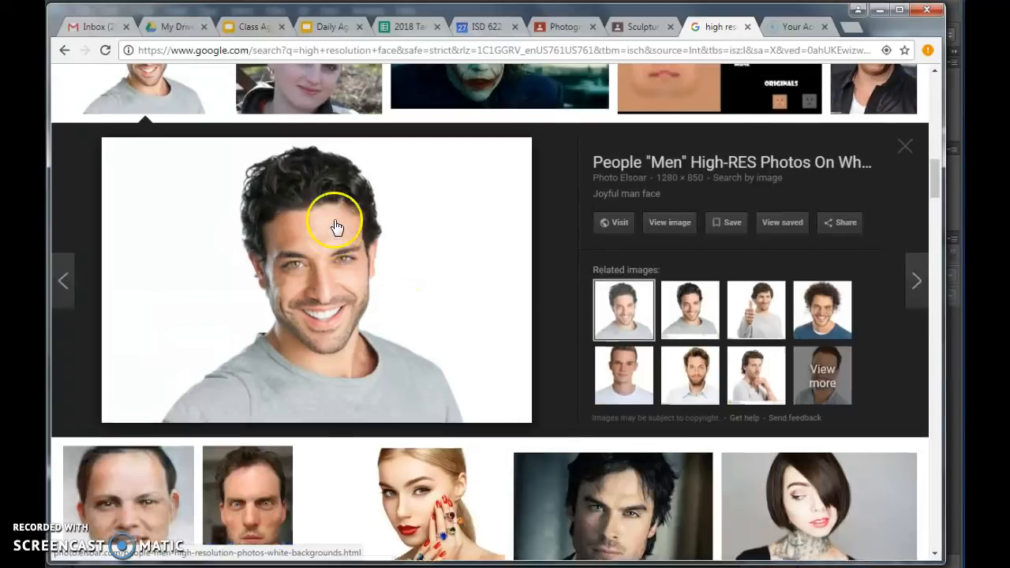
scroll(337, 228, up, 2)
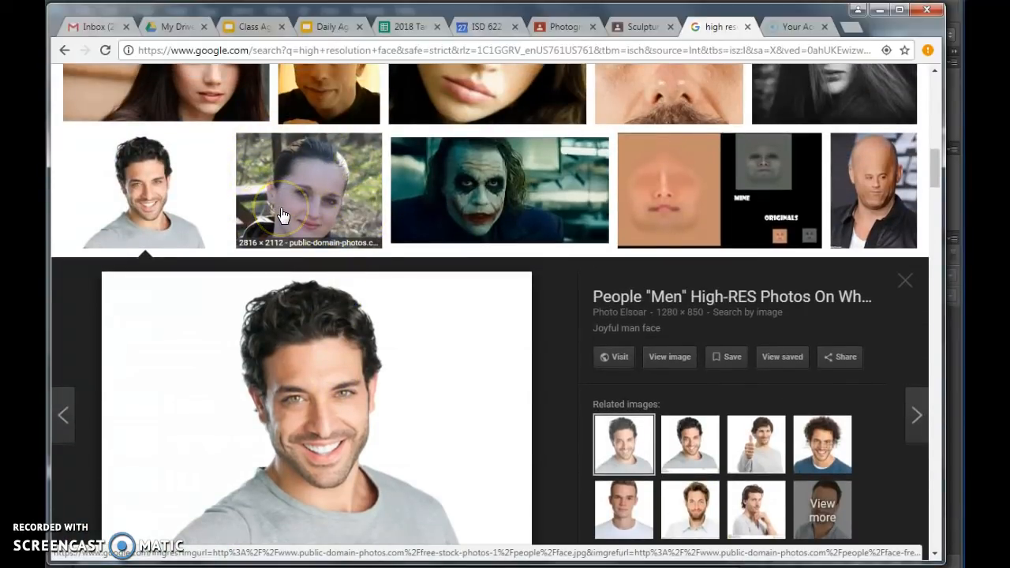
click(314, 310)
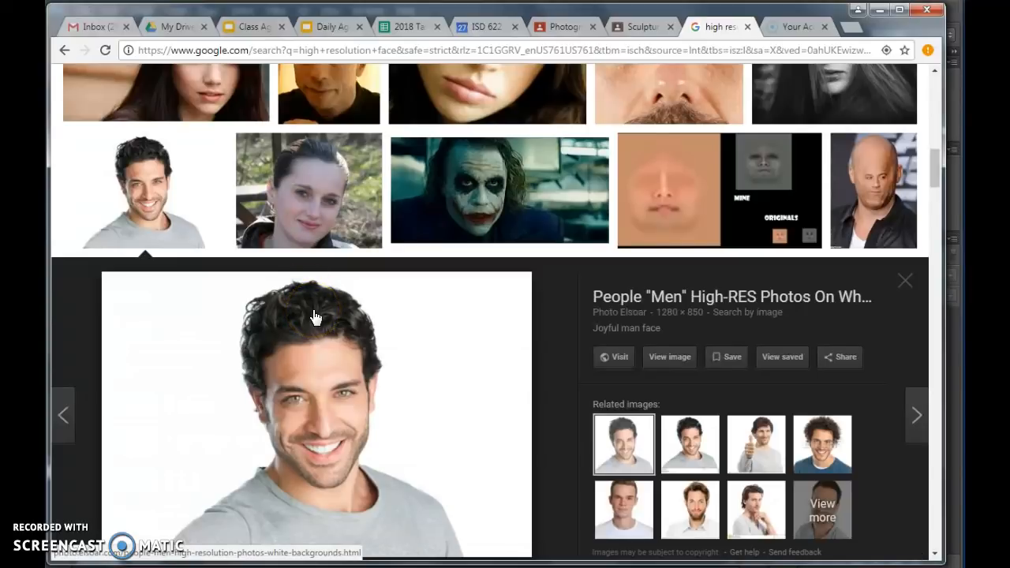
scroll(314, 317, down, 1)
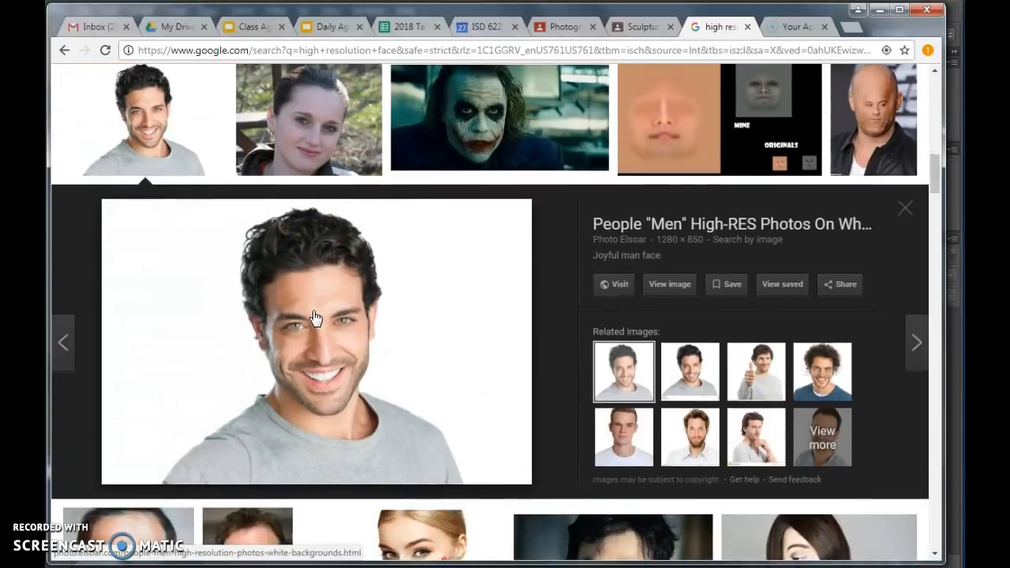
- Open the smiling man's portrait at full size and copy the image file out of the browser
click(683, 291)
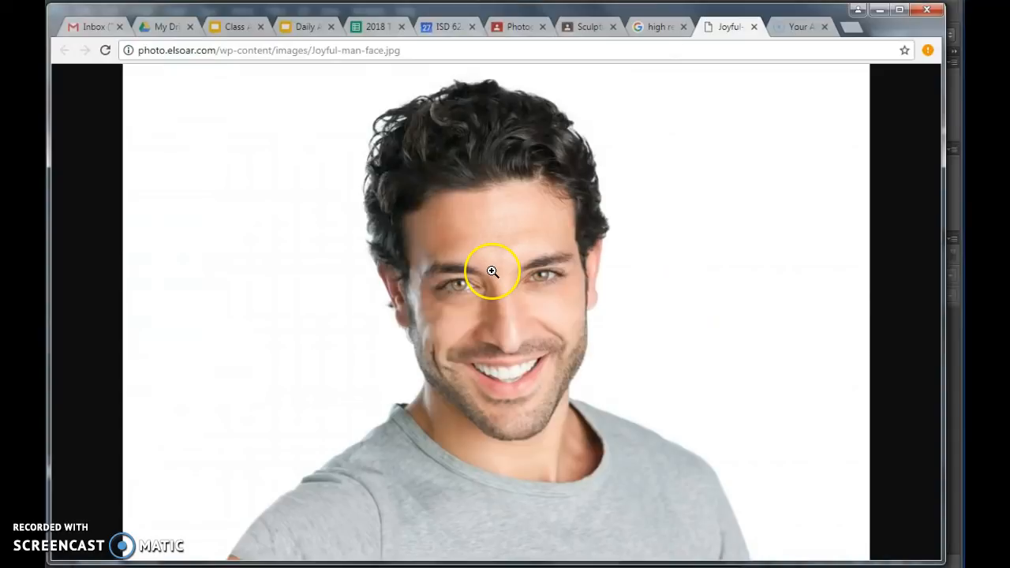
drag(492, 272, 32, 430)
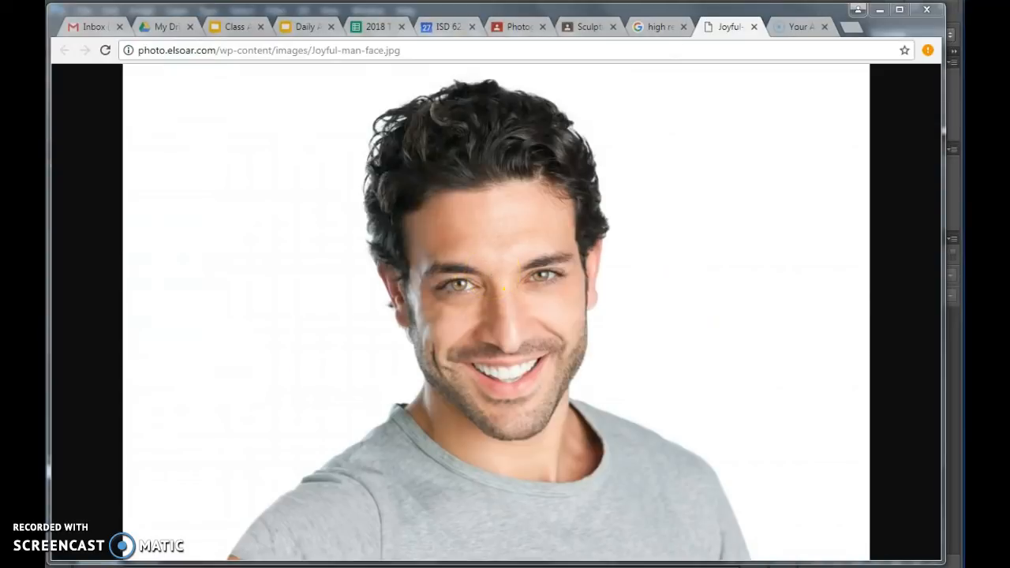
click(292, 221)
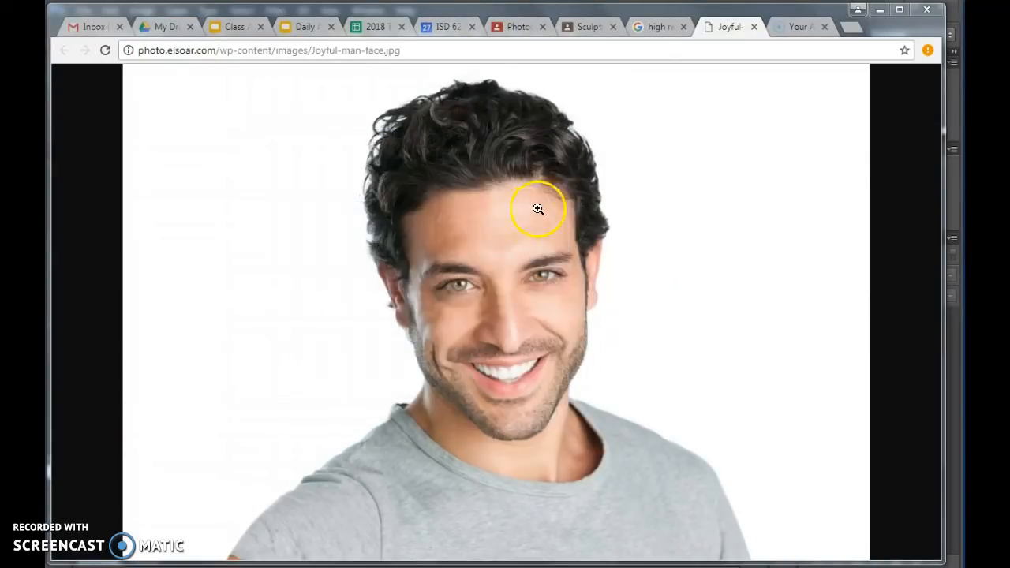
- Switch to Photoshop and select the man's head in Joyful-man-face.jpg with the Quick Selection tool, excluding the neck and shirt
click(879, 10)
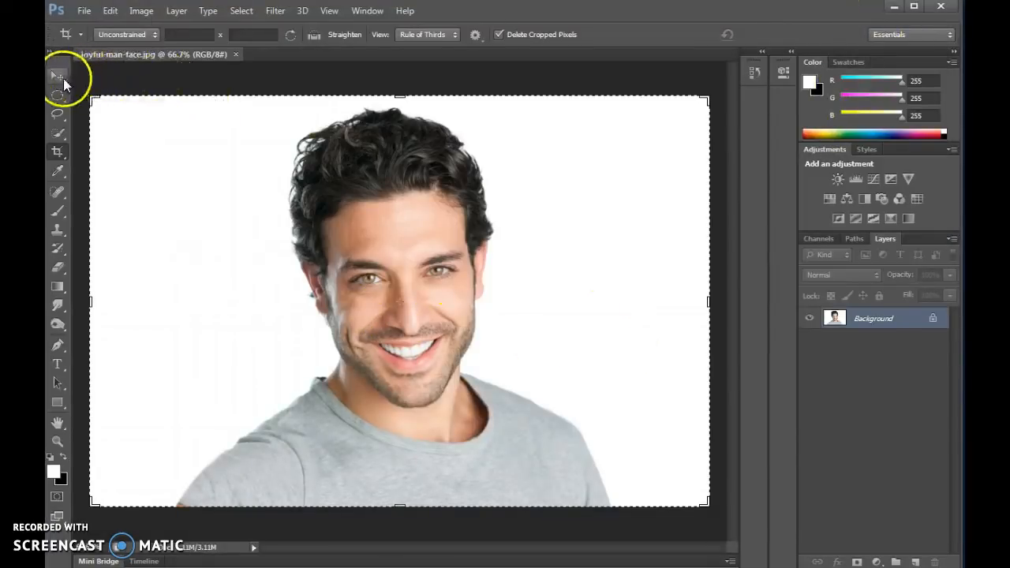
click(60, 77)
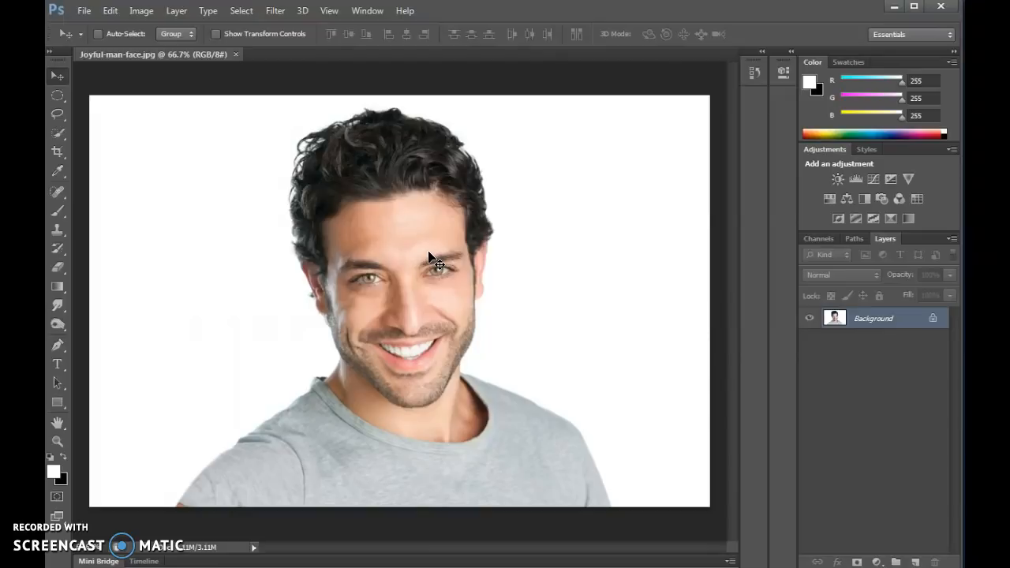
click(56, 134)
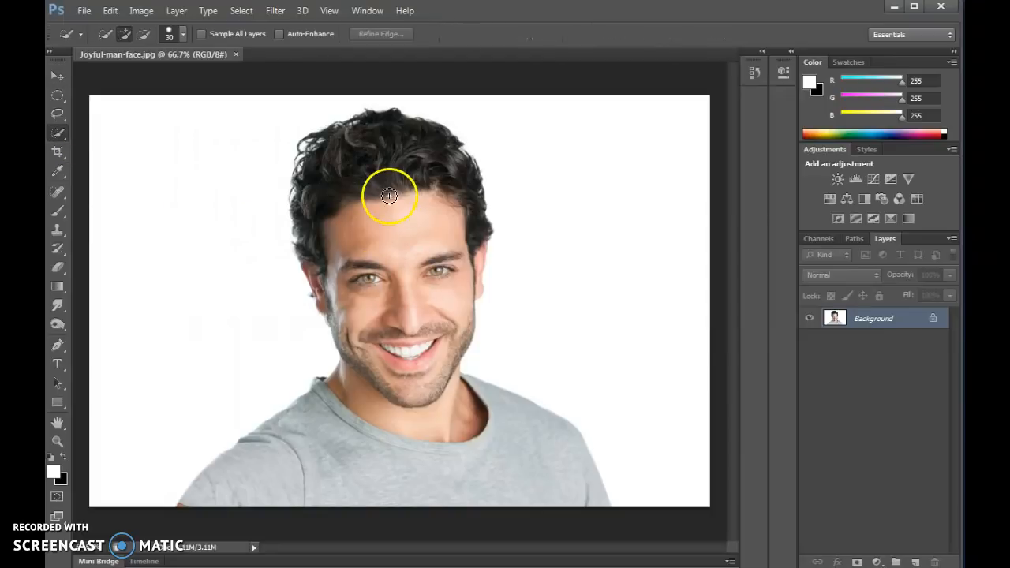
mouse_move(344, 216)
mouse_down()
mouse_move(386, 280)
mouse_move(404, 375)
mouse_move(357, 352)
mouse_move(376, 374)
mouse_up()
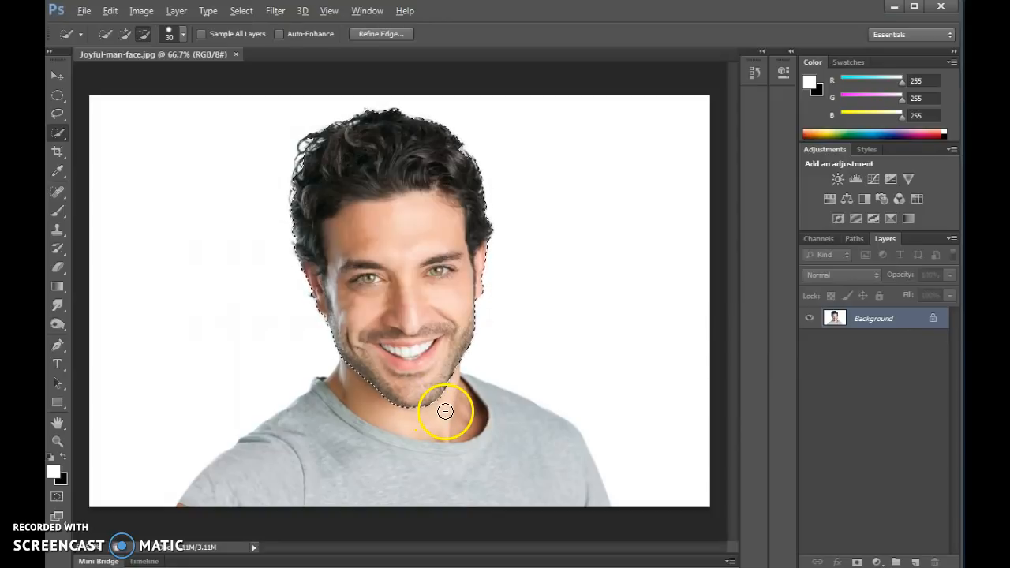
key(alt)
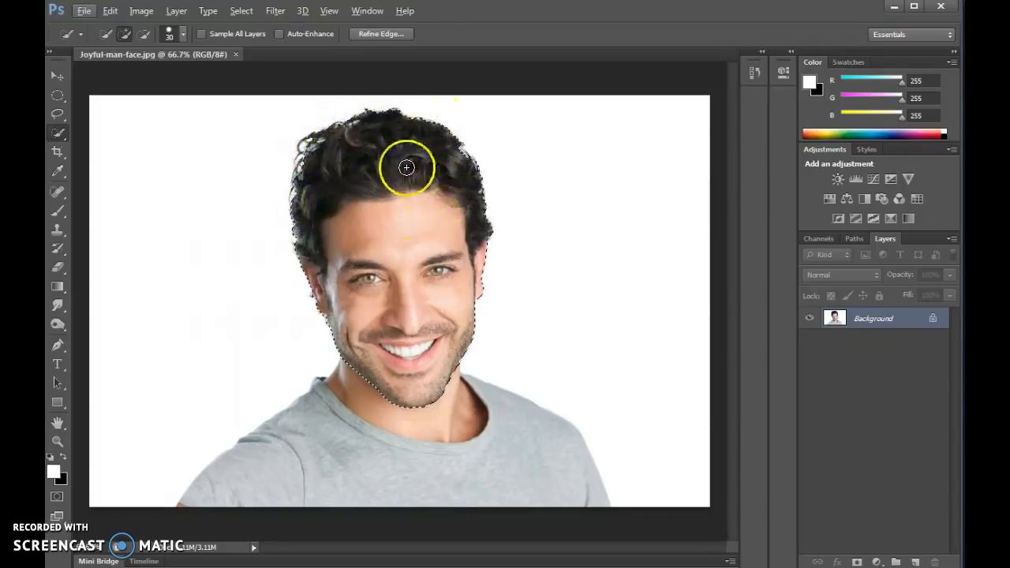
- Refine the selection edge by brushing around the hair and ears, keeping the output as a selection
click(367, 34)
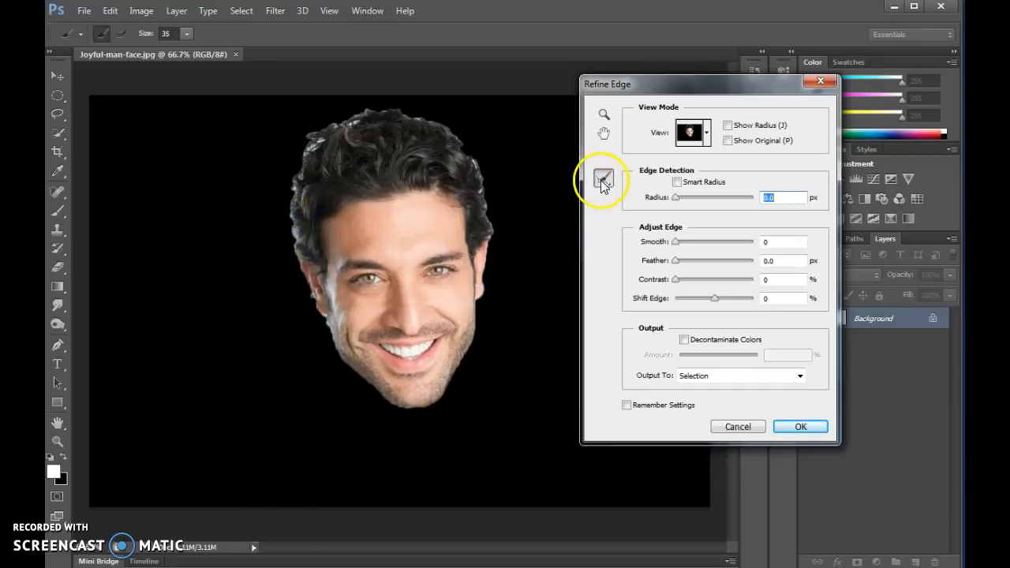
mouse_move(316, 295)
mouse_down()
mouse_move(286, 237)
mouse_move(292, 184)
mouse_move(318, 134)
mouse_move(339, 123)
mouse_move(379, 113)
mouse_move(391, 127)
mouse_move(352, 137)
mouse_move(388, 116)
mouse_move(381, 109)
mouse_move(437, 122)
mouse_move(476, 162)
mouse_move(498, 237)
mouse_up()
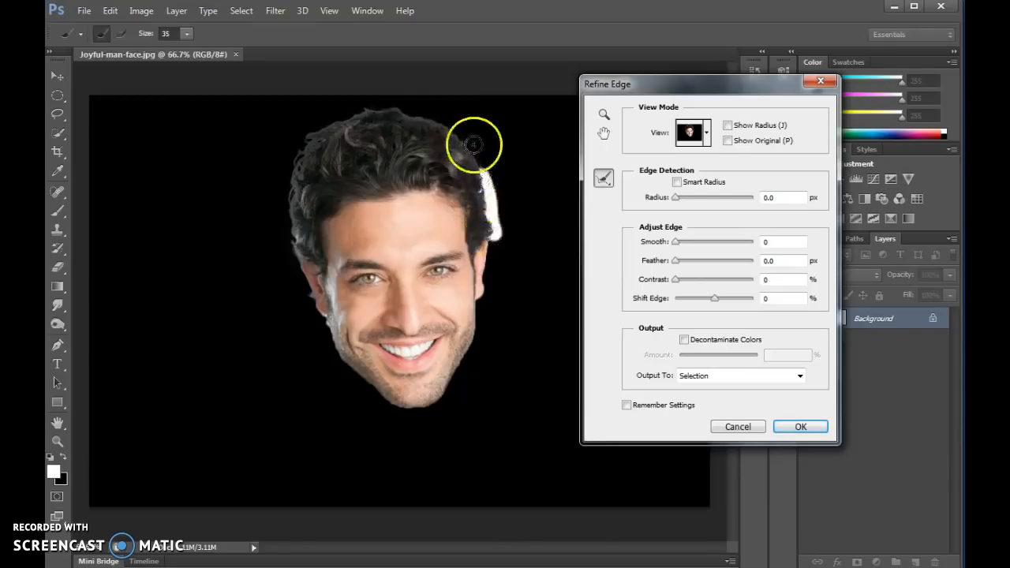
mouse_move(485, 188)
mouse_down()
mouse_move(453, 137)
mouse_move(382, 111)
mouse_move(311, 131)
mouse_move(292, 163)
mouse_up()
drag(293, 269, 315, 326)
mouse_move(482, 322)
mouse_down()
mouse_move(491, 226)
mouse_move(485, 286)
mouse_up()
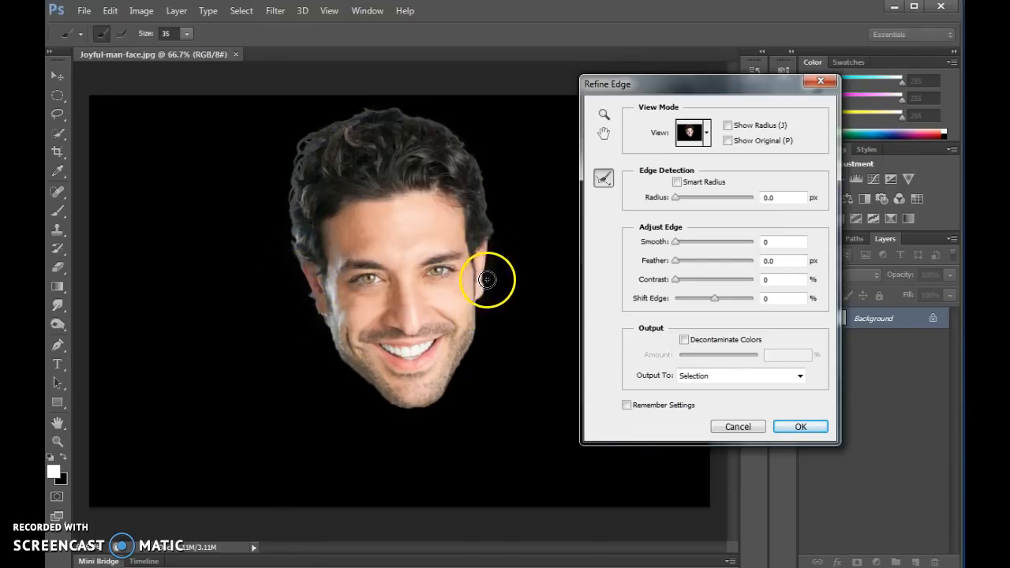
click(787, 430)
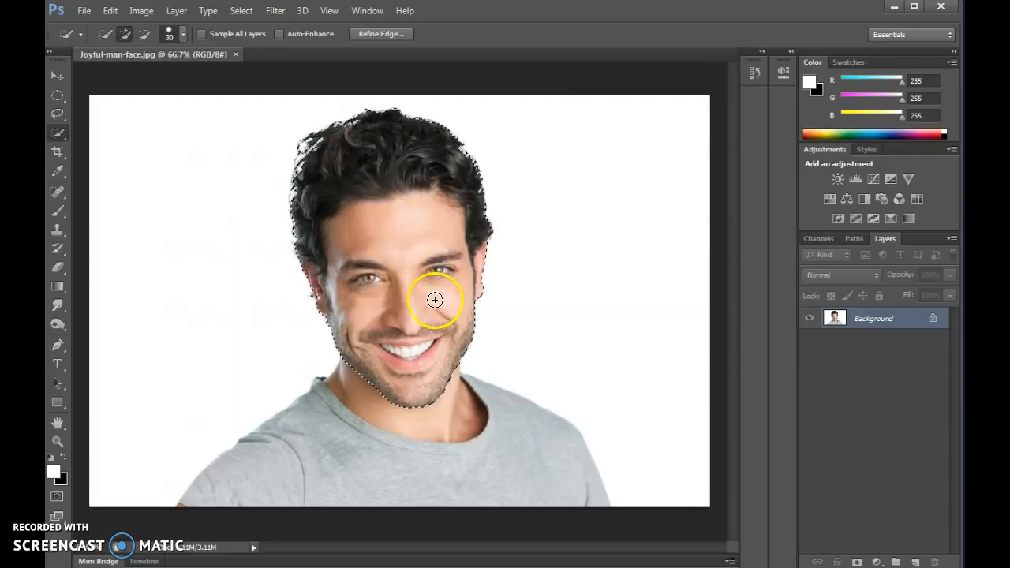
- Copy the selected head onto a new layer and hide the Background layer
click(383, 250)
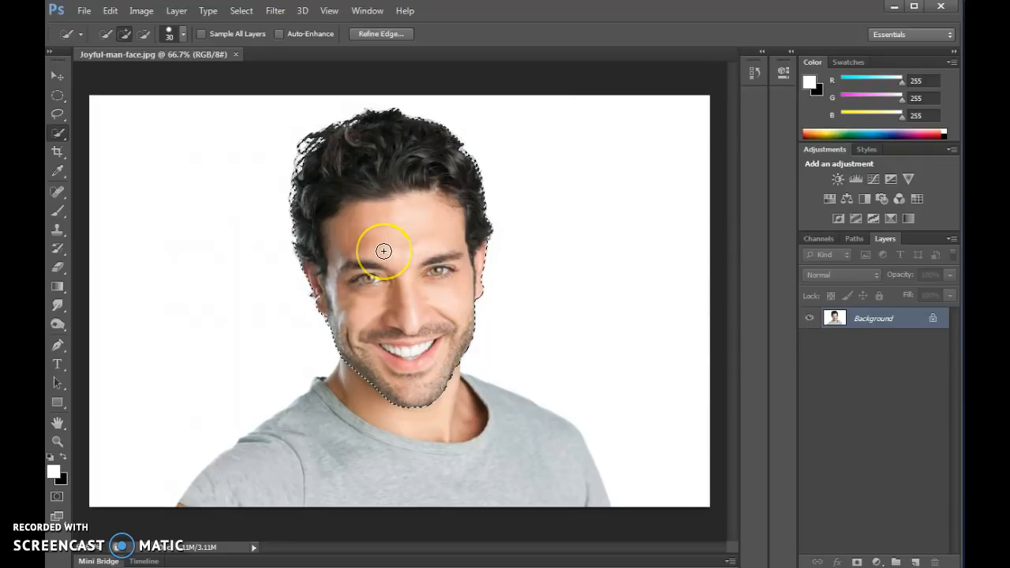
right_click(383, 251)
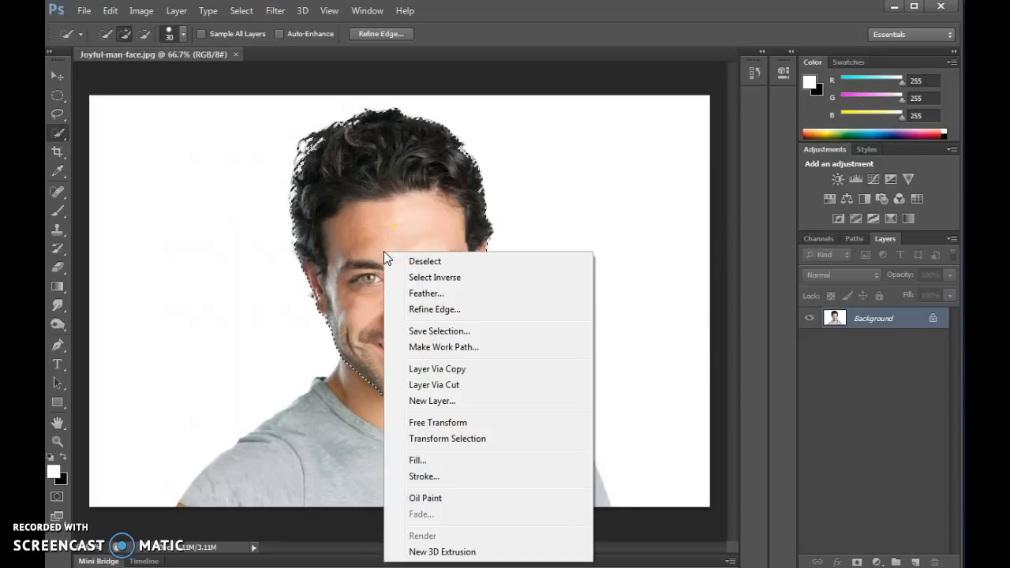
click(467, 372)
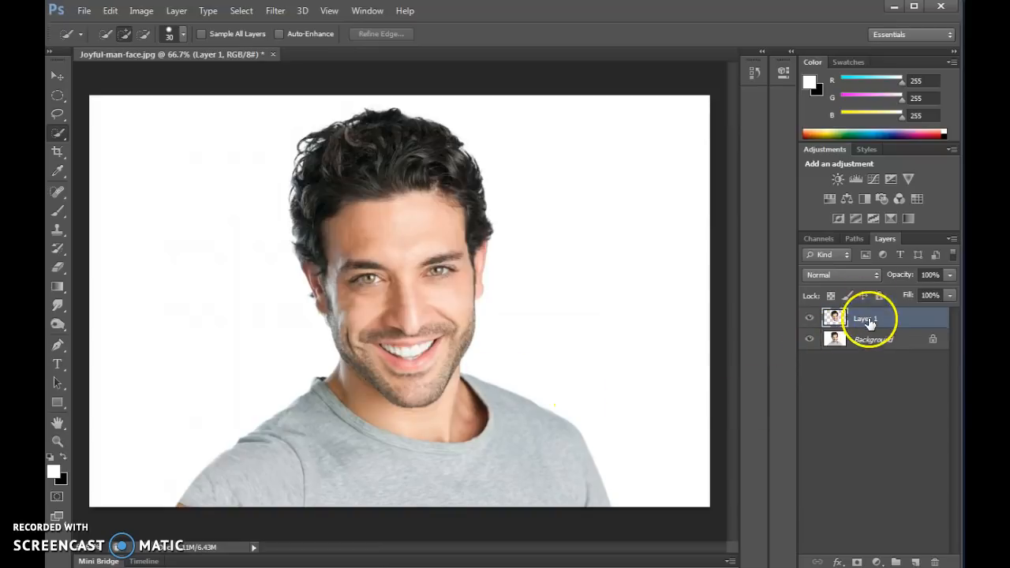
click(808, 340)
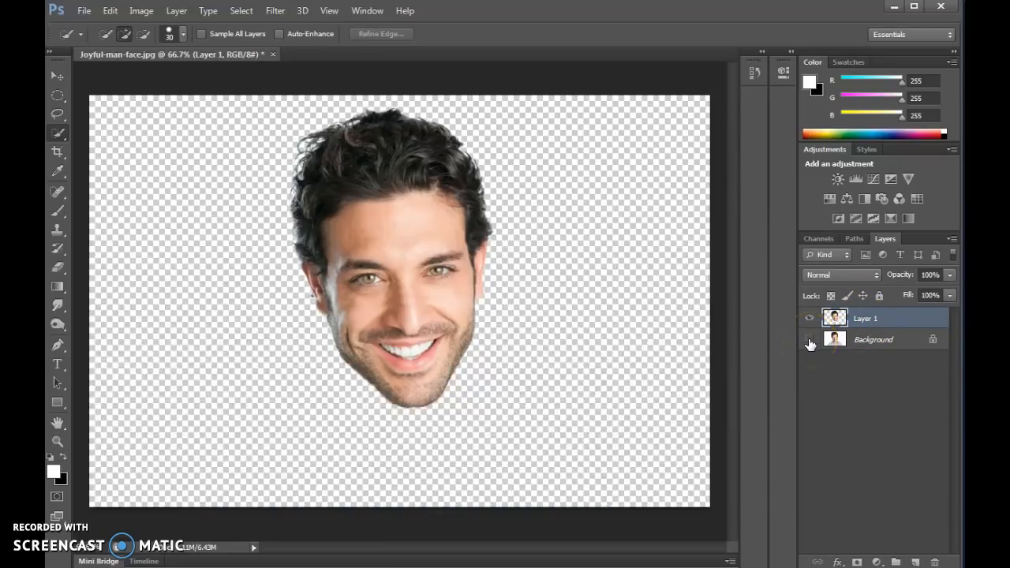
click(809, 340)
click(809, 340)
- Move the cut-out head slightly lower on the canvas and reshape it with Free Transform
click(56, 77)
drag(386, 183, 408, 200)
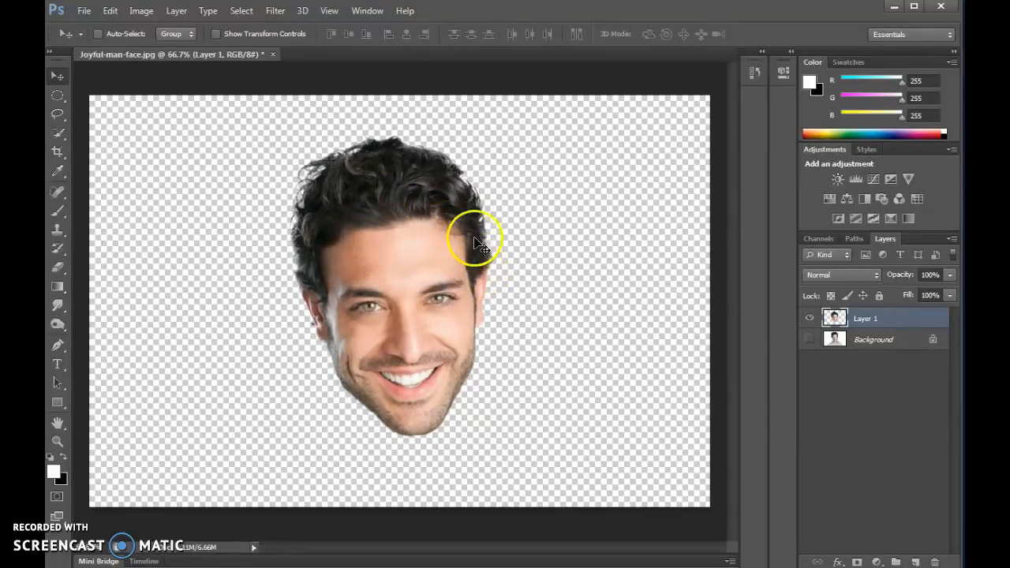
key(ctrl+t)
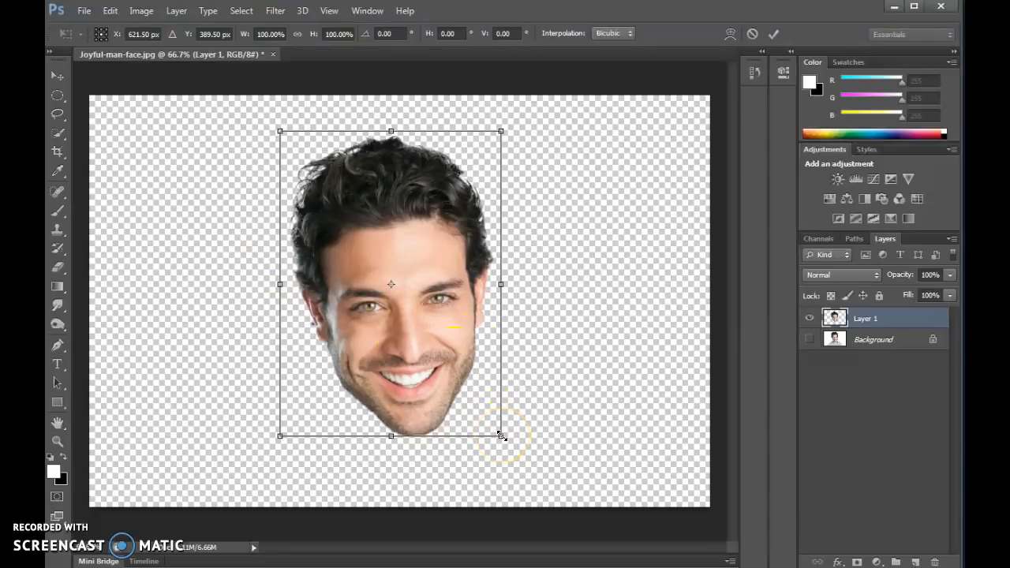
drag(500, 435, 539, 434)
mouse_move(550, 423)
mouse_down()
mouse_move(539, 432)
mouse_move(550, 420)
mouse_move(545, 440)
mouse_up()
key(Return)
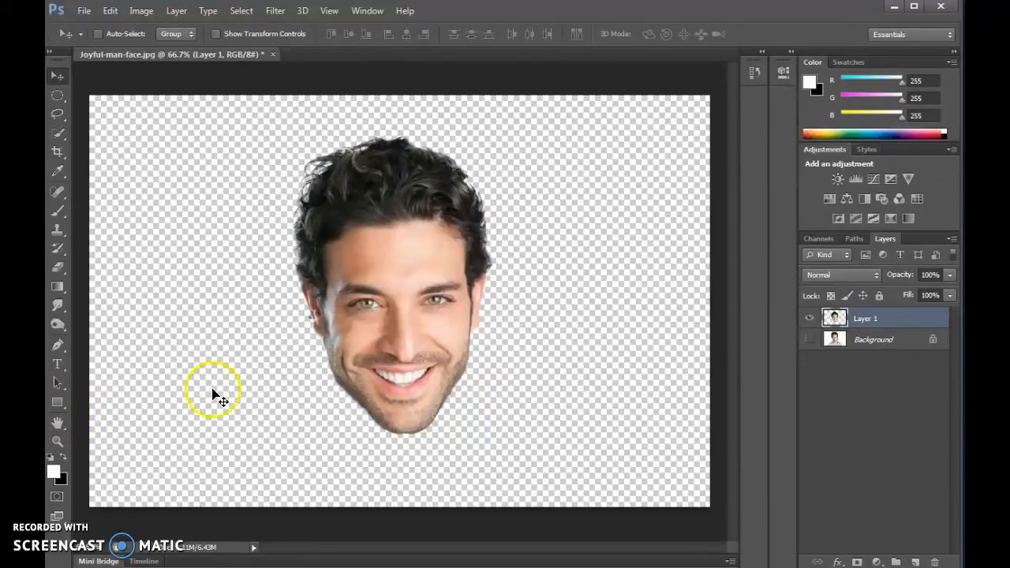
- Add a new layer and place it beneath the cut-out head layer
click(916, 562)
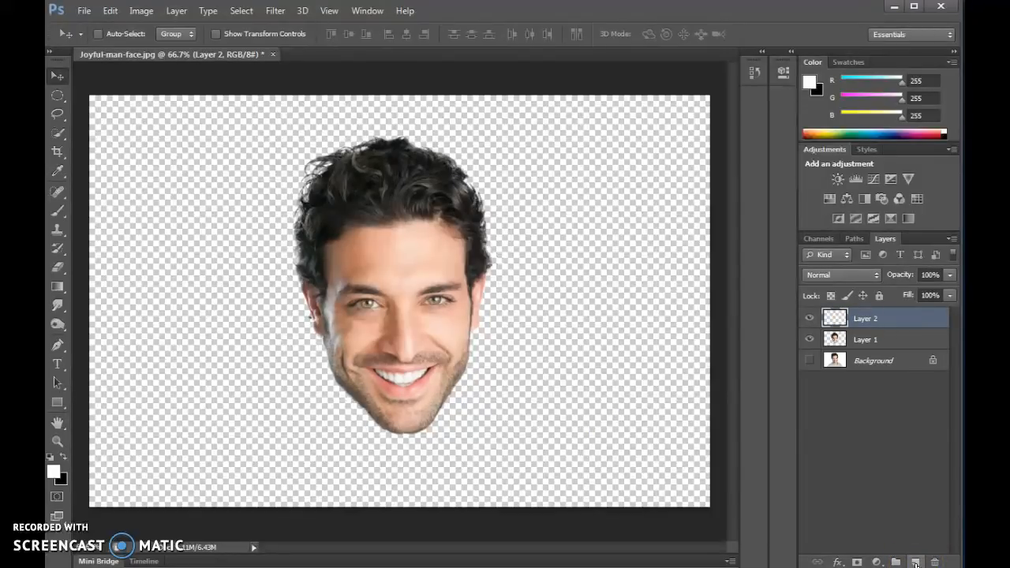
drag(860, 323, 860, 347)
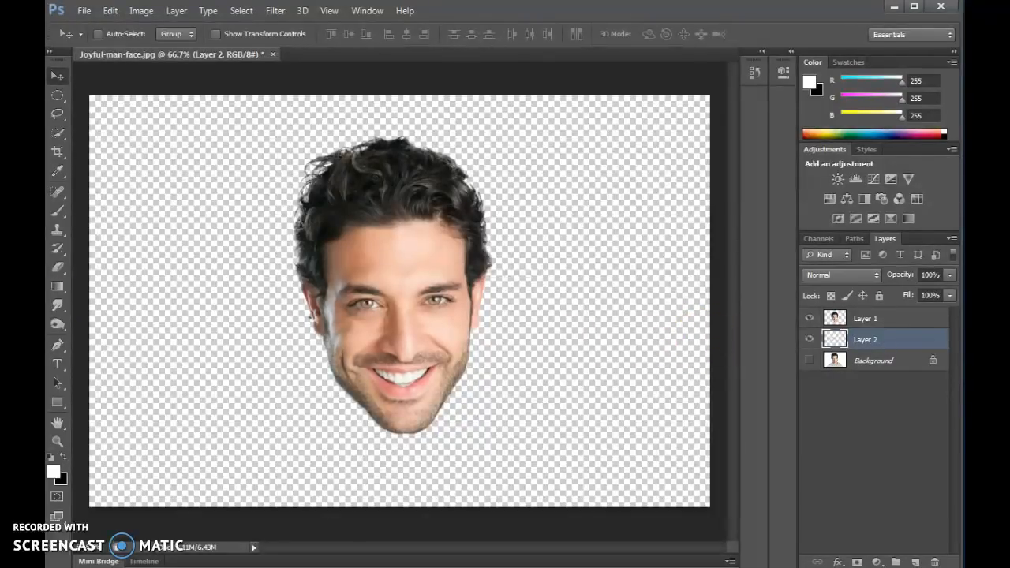
- Fill the empty layer behind the head with solid green #00ff90 using the Paint Bucket tool
click(63, 289)
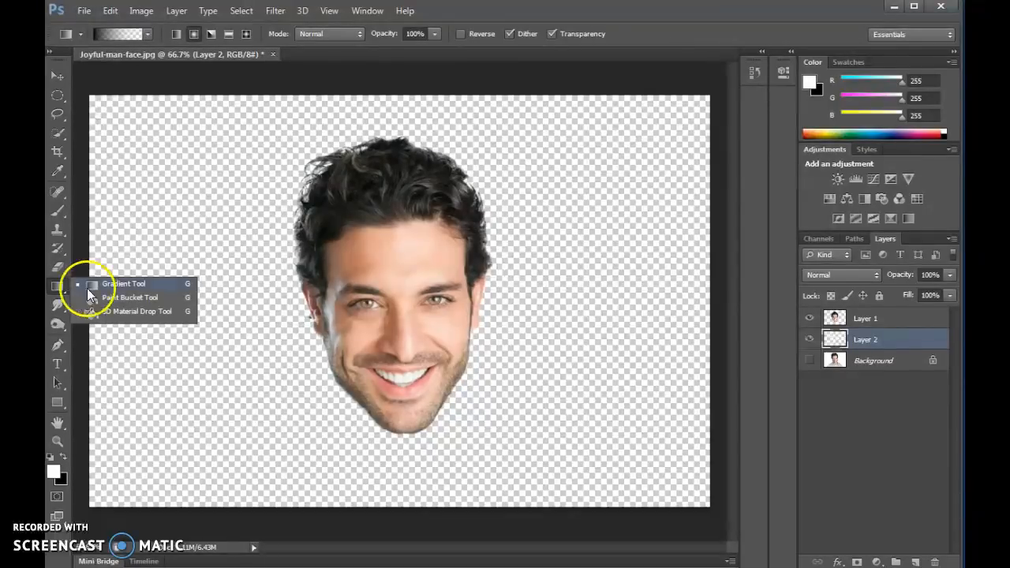
click(125, 297)
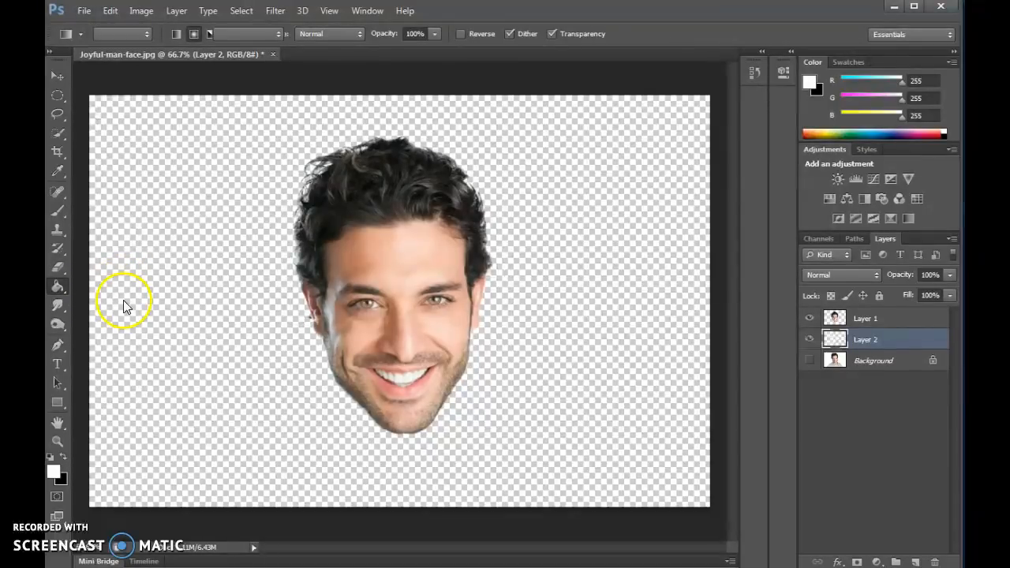
click(57, 479)
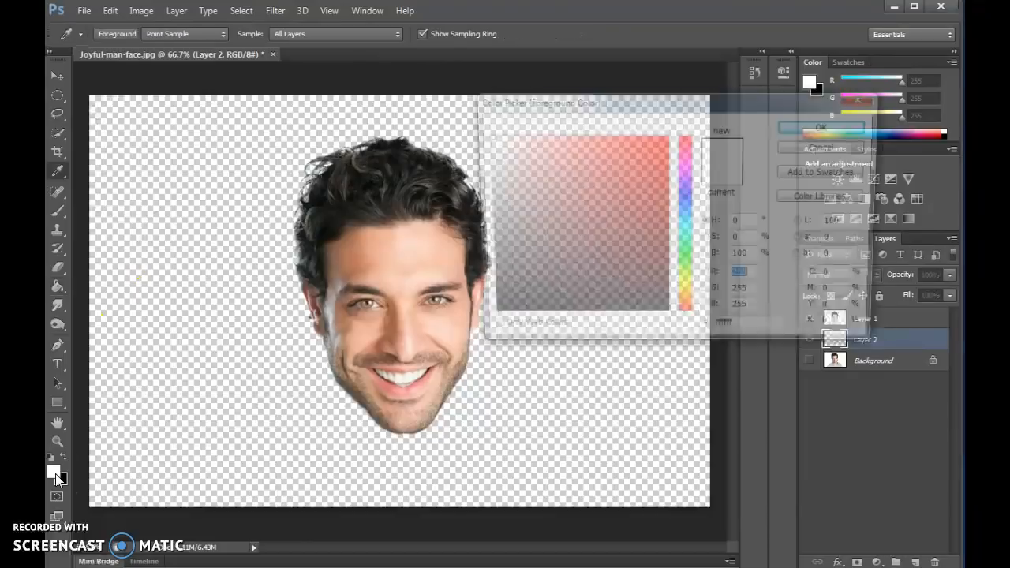
click(684, 238)
click(637, 163)
drag(637, 164, 825, 136)
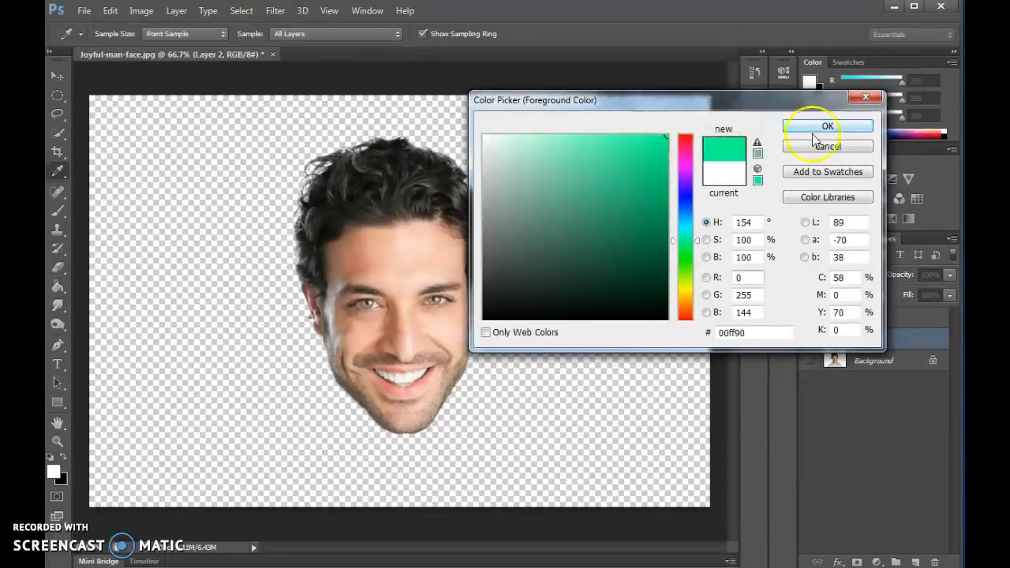
click(827, 127)
click(231, 298)
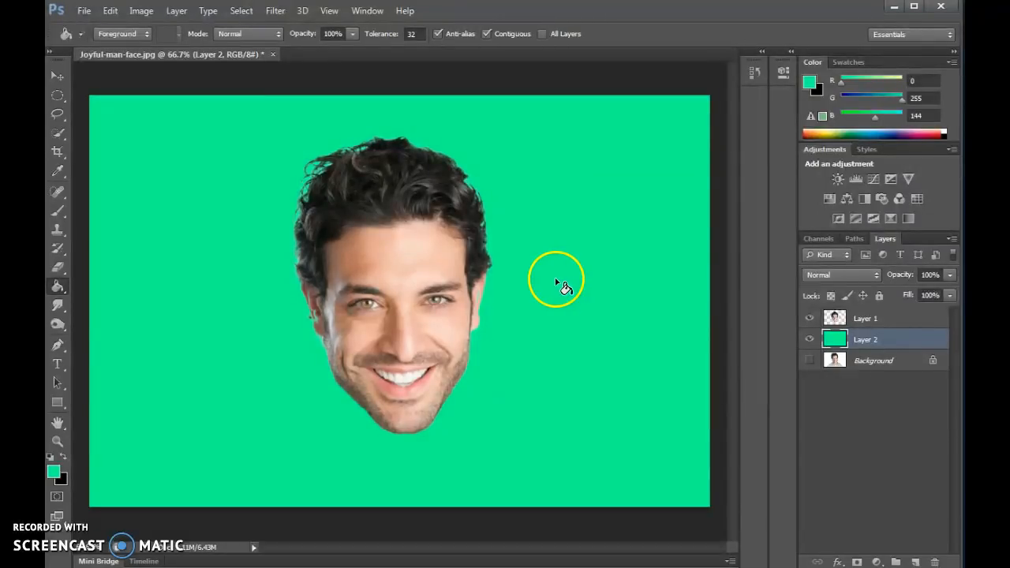
- Base a Gradient tool fill on the Foreground to Background preset and set its start colour stop to red #ff0018
click(56, 289)
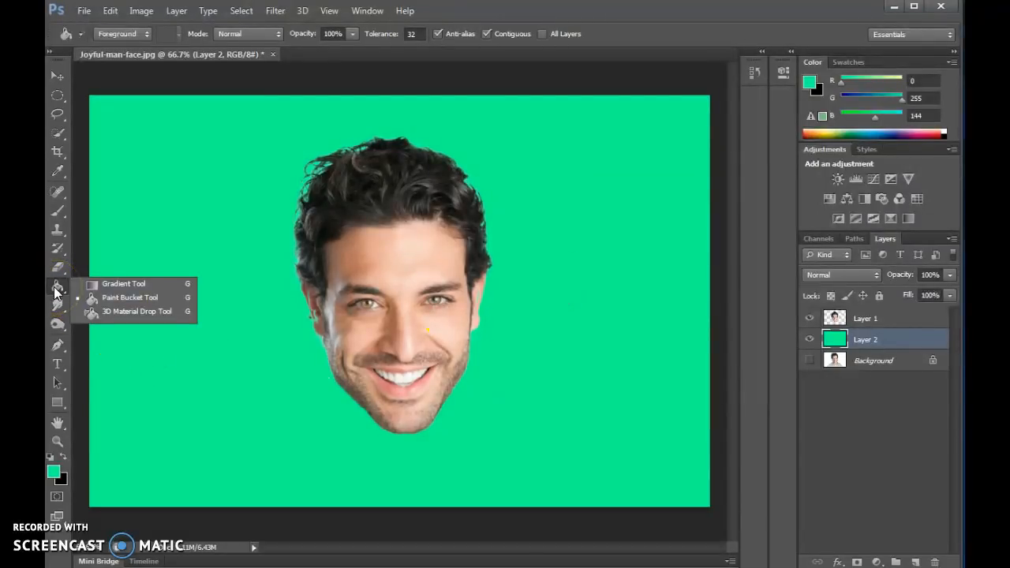
click(127, 286)
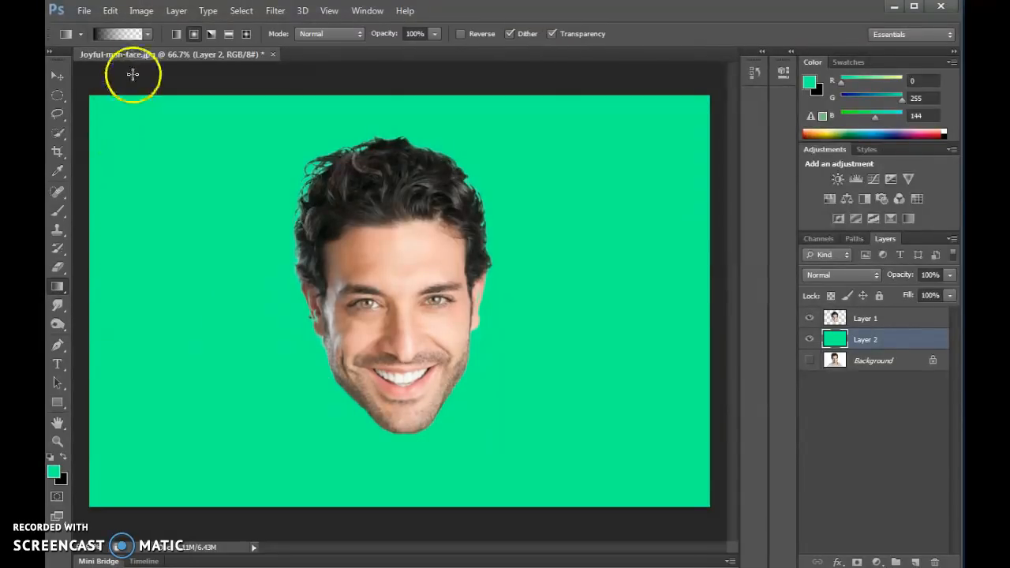
click(123, 33)
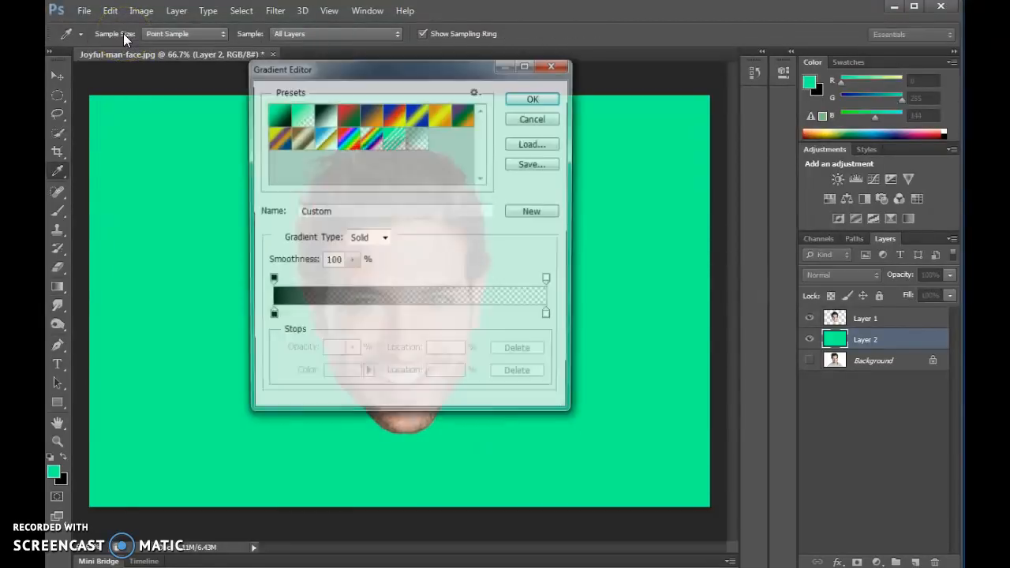
click(279, 120)
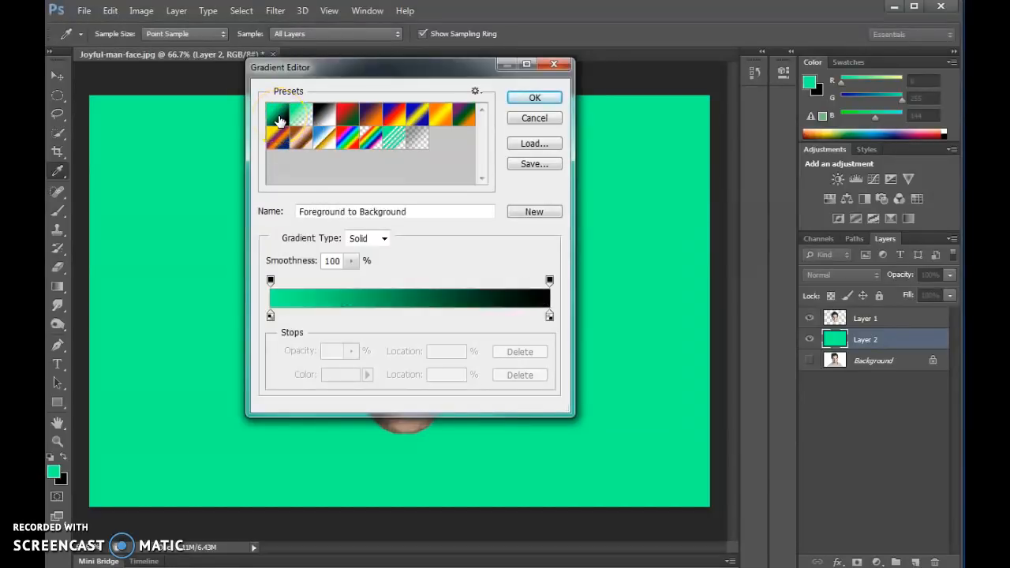
click(270, 316)
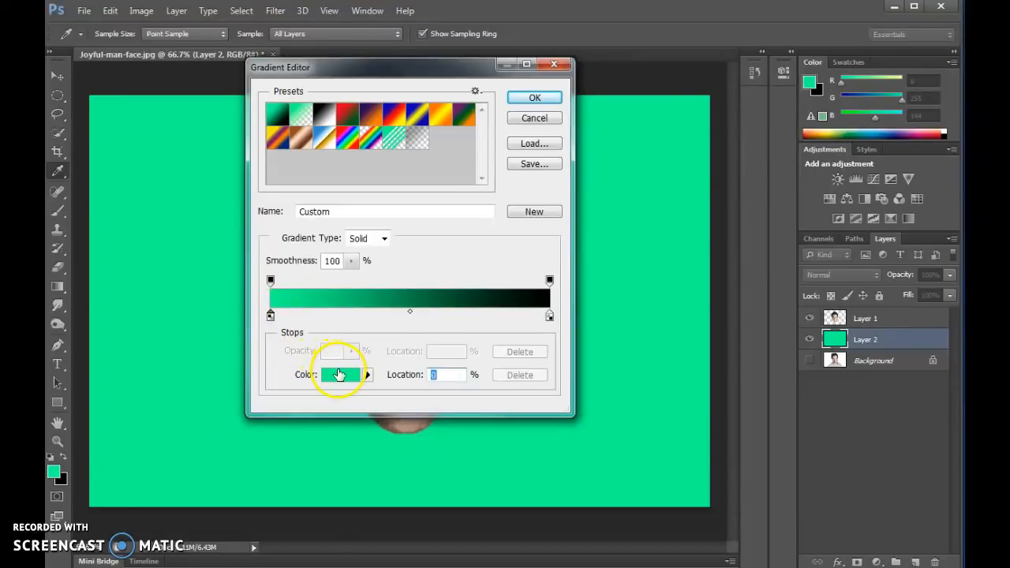
click(341, 382)
drag(680, 235, 679, 137)
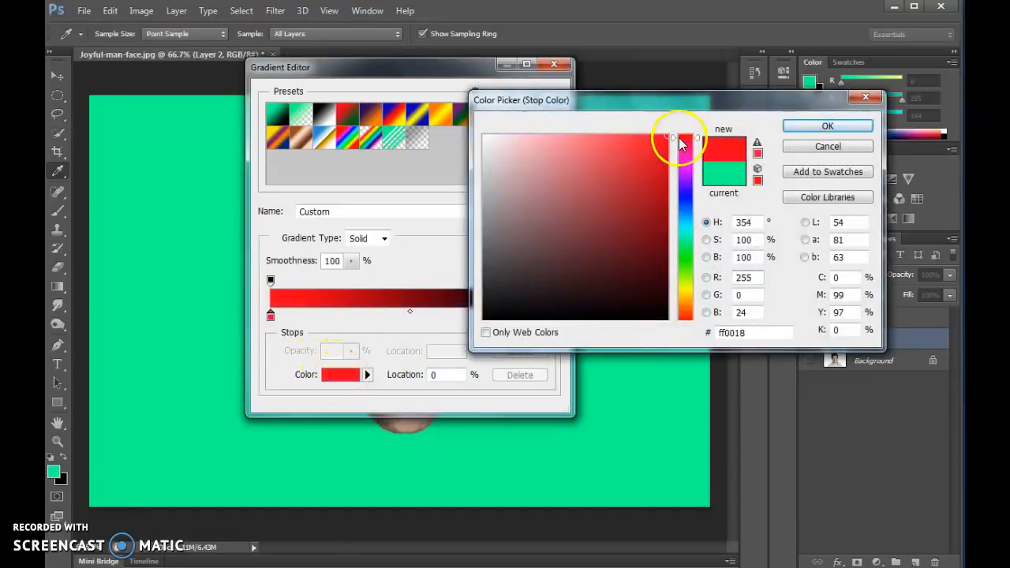
click(821, 127)
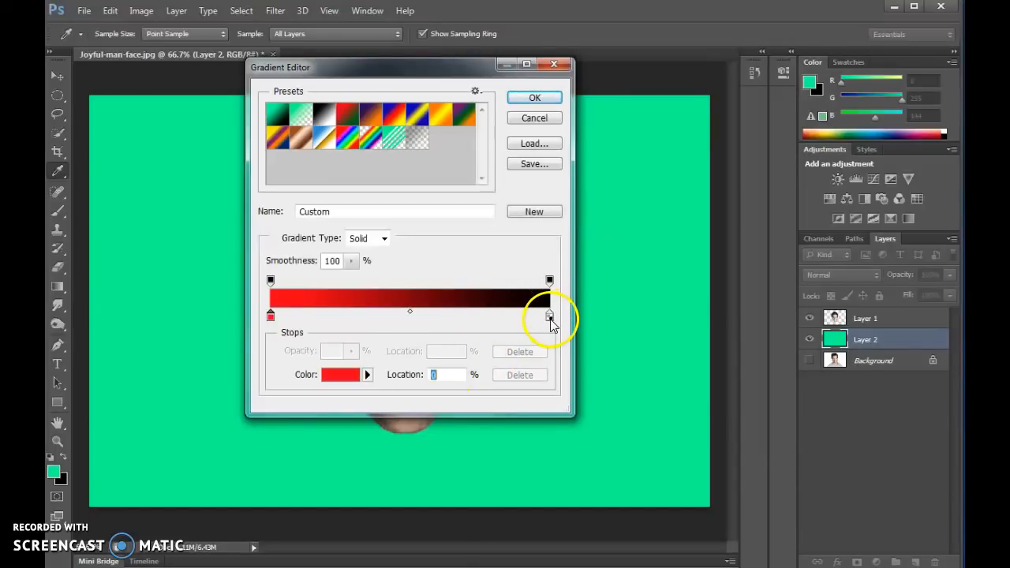
- Set the gradient's end colour stop to turquoise #1effcd and accept the edited gradient
click(549, 316)
click(341, 376)
drag(684, 255, 683, 235)
click(646, 132)
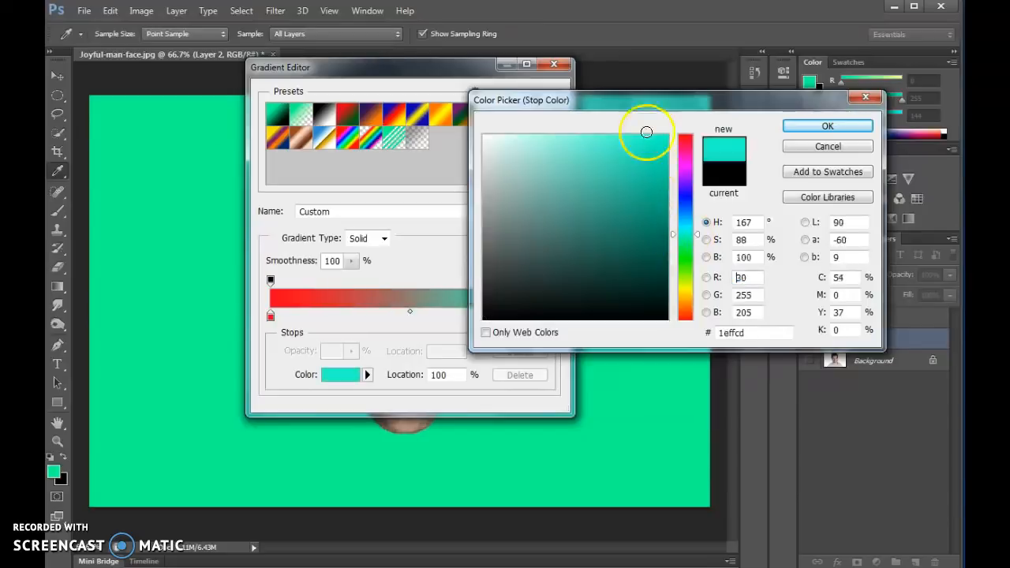
click(820, 124)
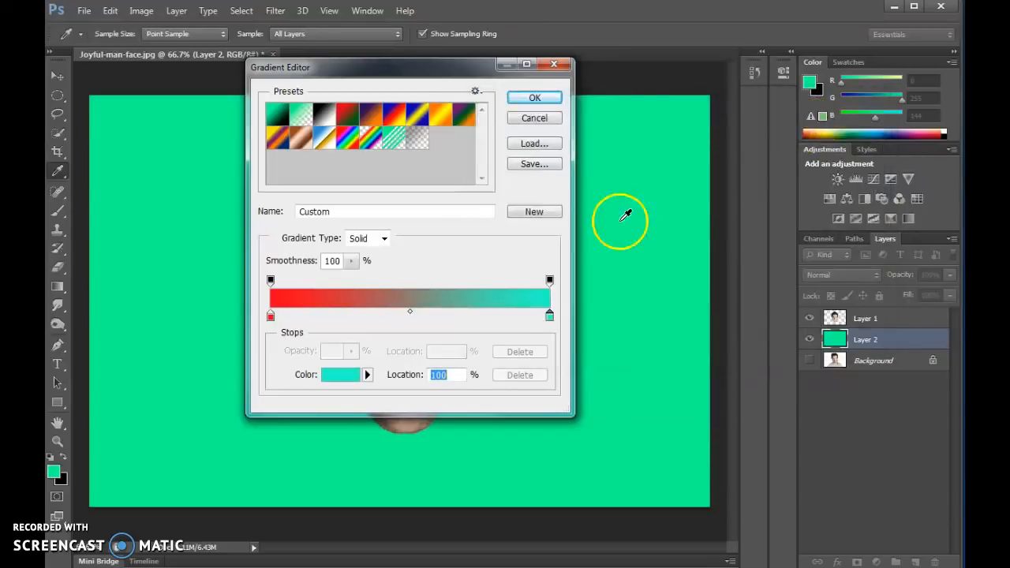
click(532, 99)
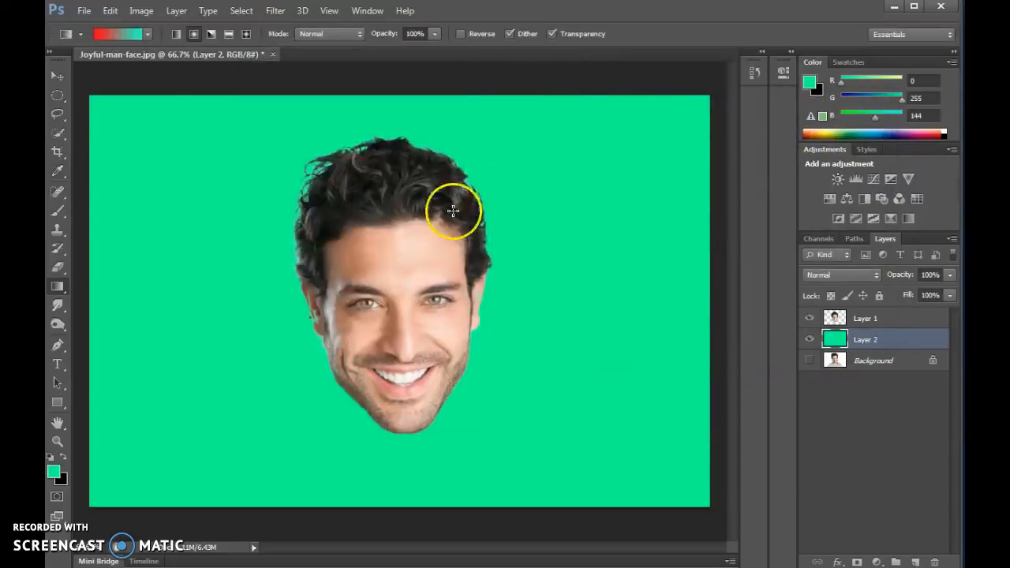
- Try the red-to-turquoise gradient as a radial fill on the background layer behind the head, first small and then large
click(189, 34)
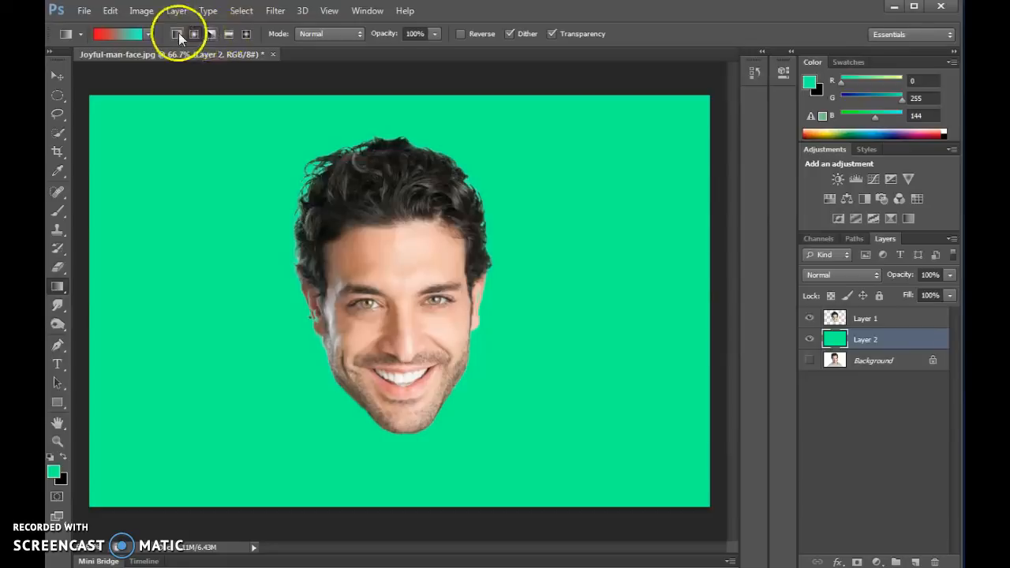
drag(300, 302, 174, 173)
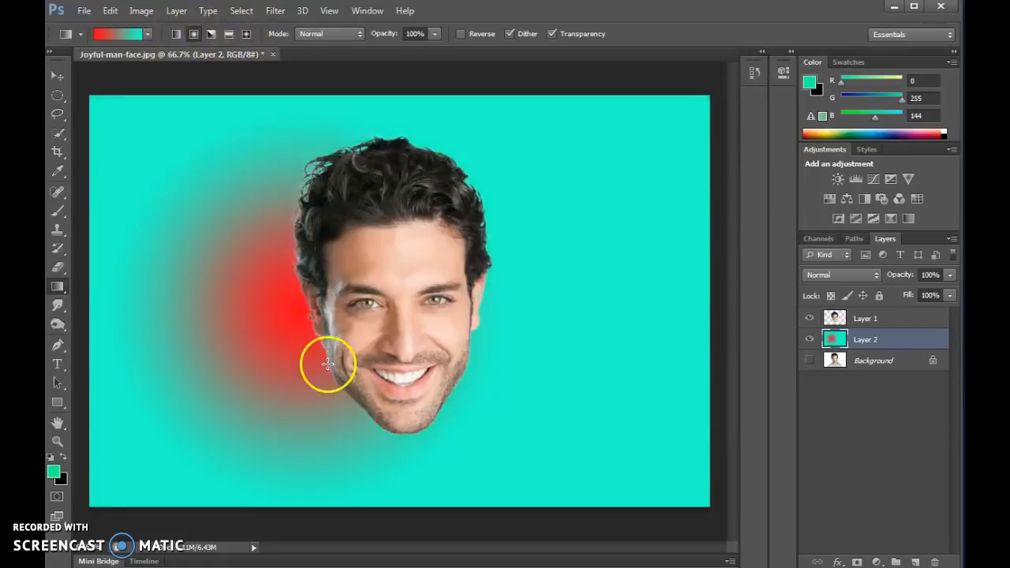
drag(513, 408, 171, 100)
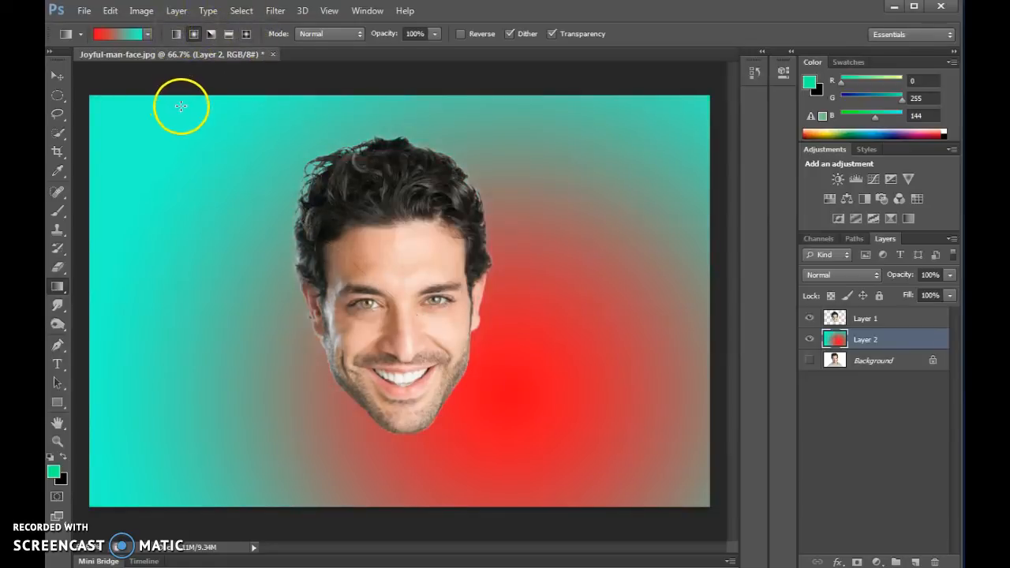
- Try a vertical linear gradient on the layer behind the head, running from red below to turquoise above
click(176, 37)
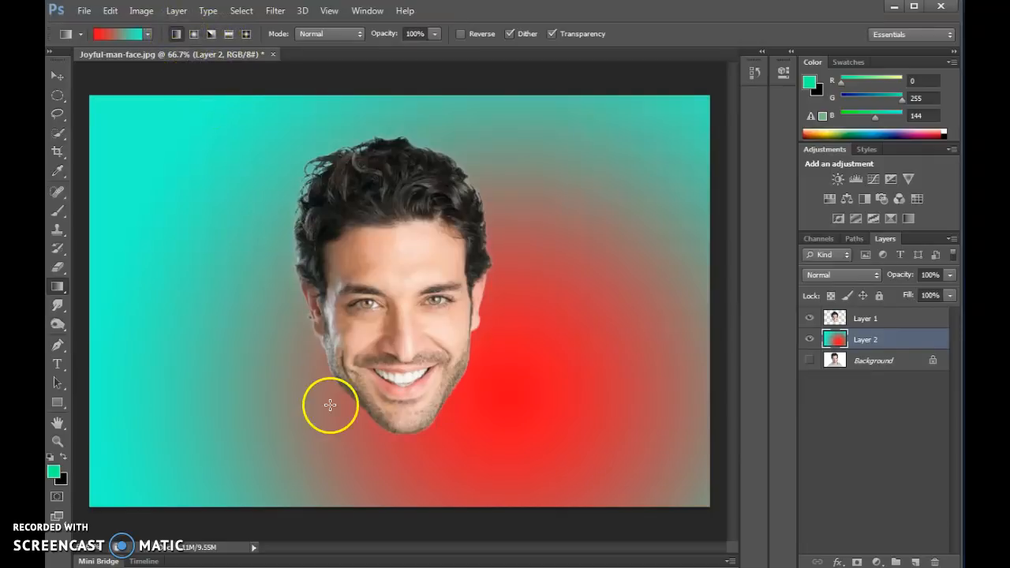
mouse_move(290, 132)
mouse_down()
mouse_move(277, 317)
mouse_move(282, 444)
mouse_move(277, 207)
mouse_move(292, 113)
mouse_up()
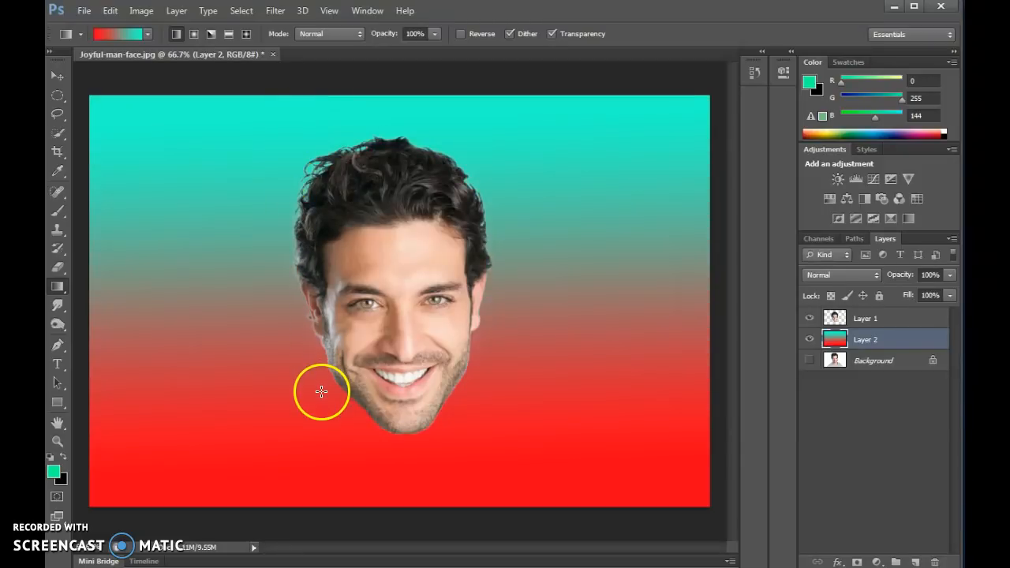
drag(322, 461, 315, 125)
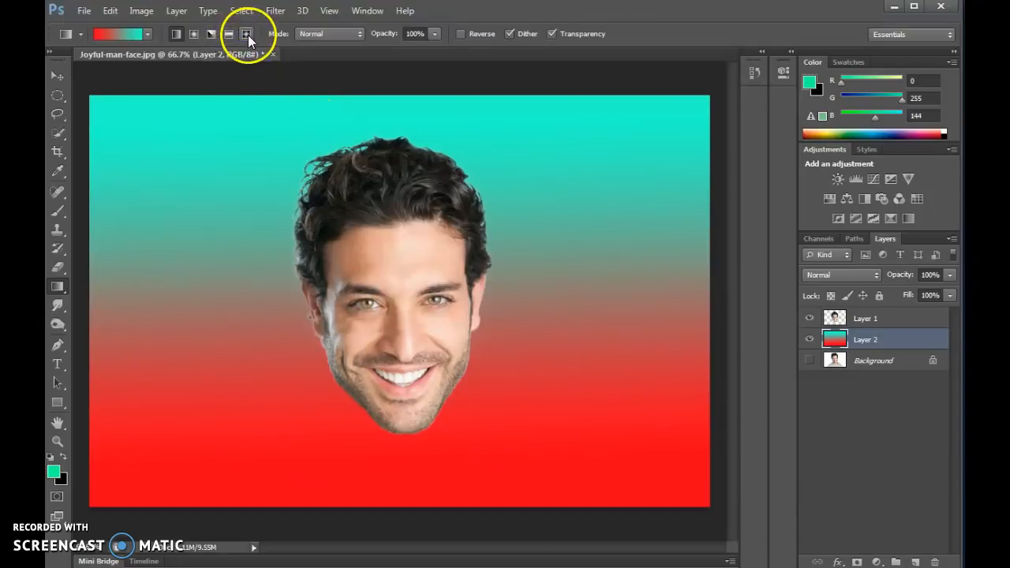
- Fill the layer behind the head with an angle gradient drawn diagonally from below the chin's right side to the upper left
click(211, 34)
drag(295, 329, 410, 158)
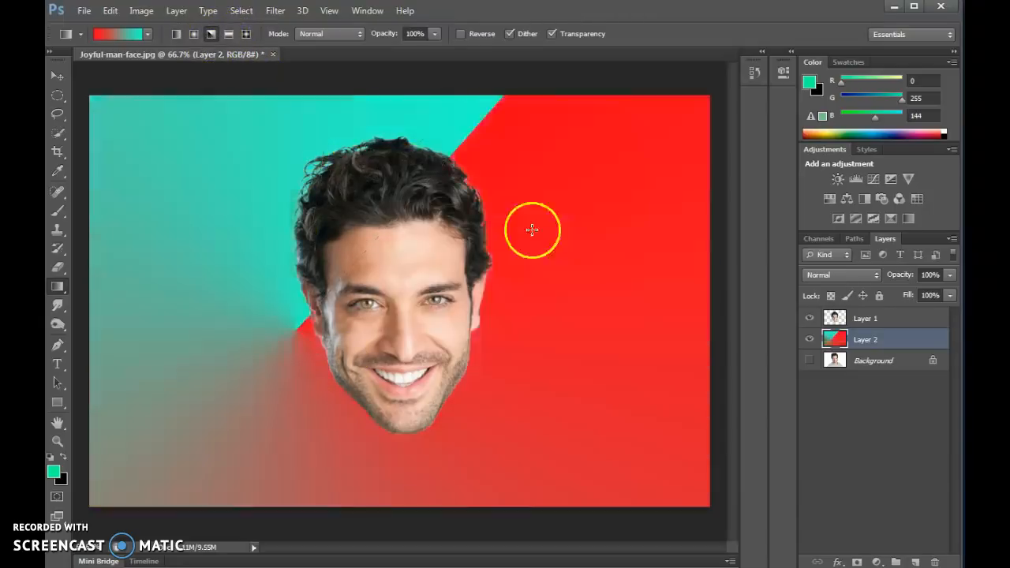
drag(505, 434, 195, 135)
drag(483, 472, 259, 154)
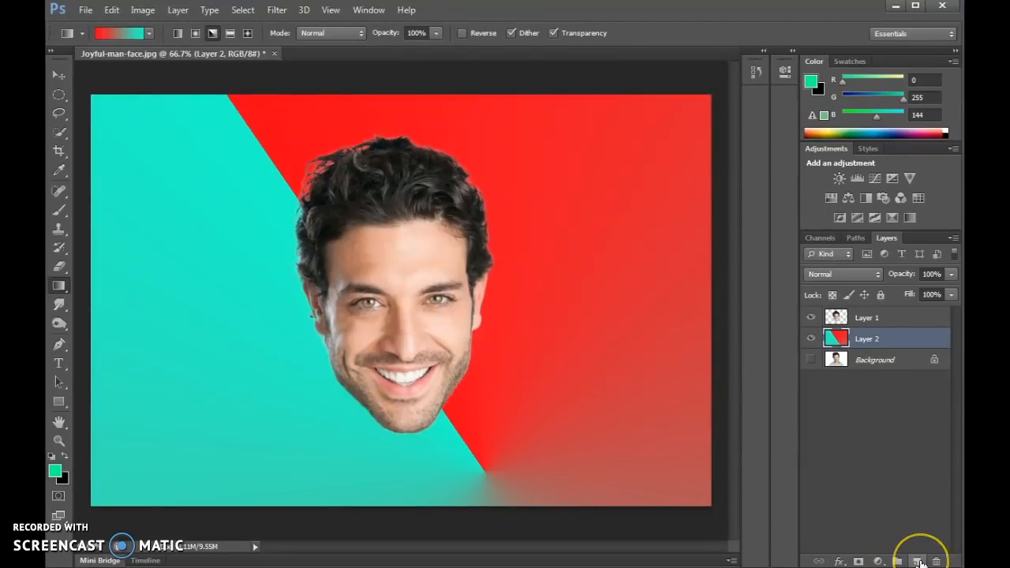
- Add a new layer between the head and the gradient, and choose a radial gradient with the Foreground to Transparent preset
click(918, 561)
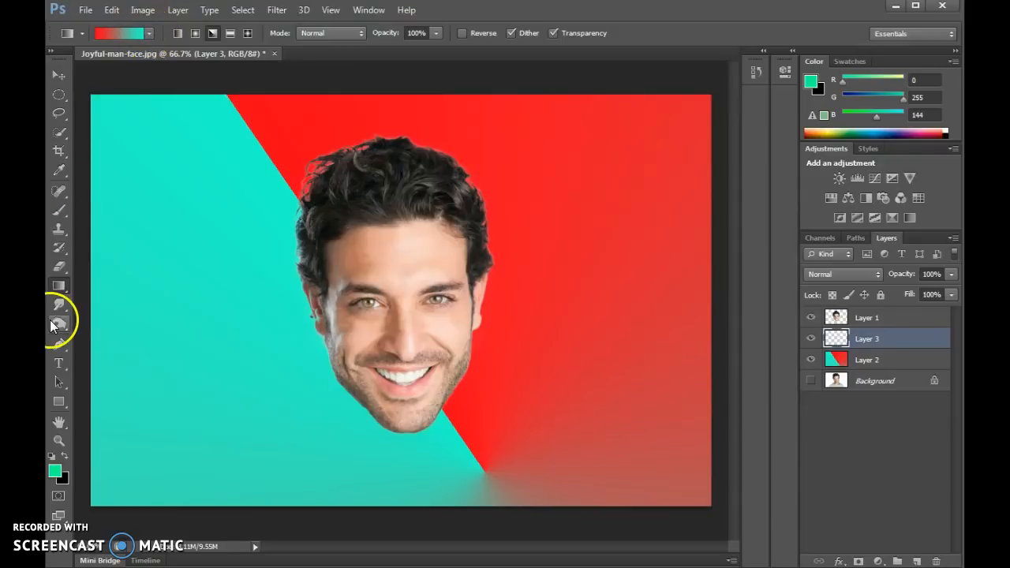
click(207, 33)
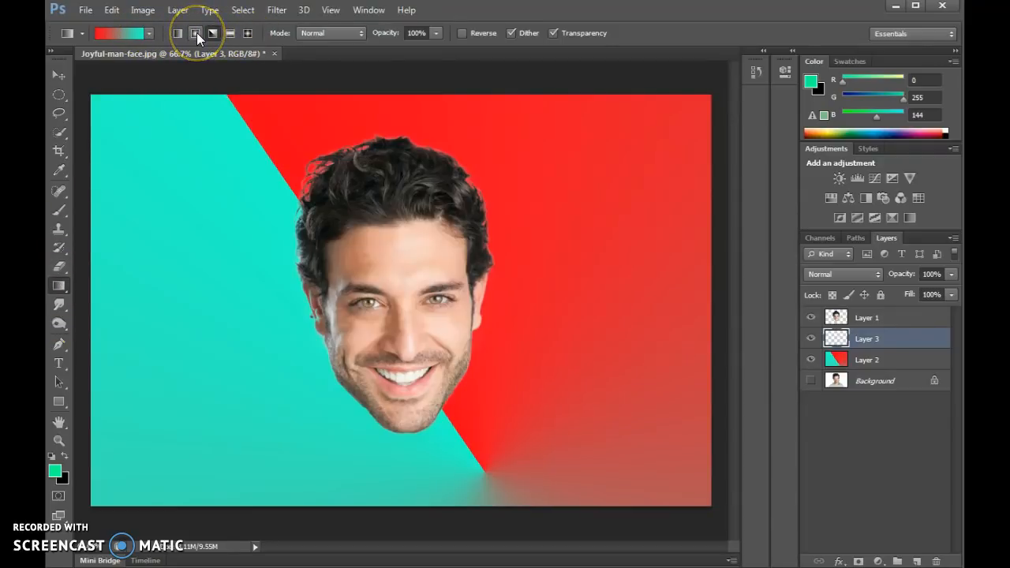
click(147, 34)
click(111, 62)
click(99, 63)
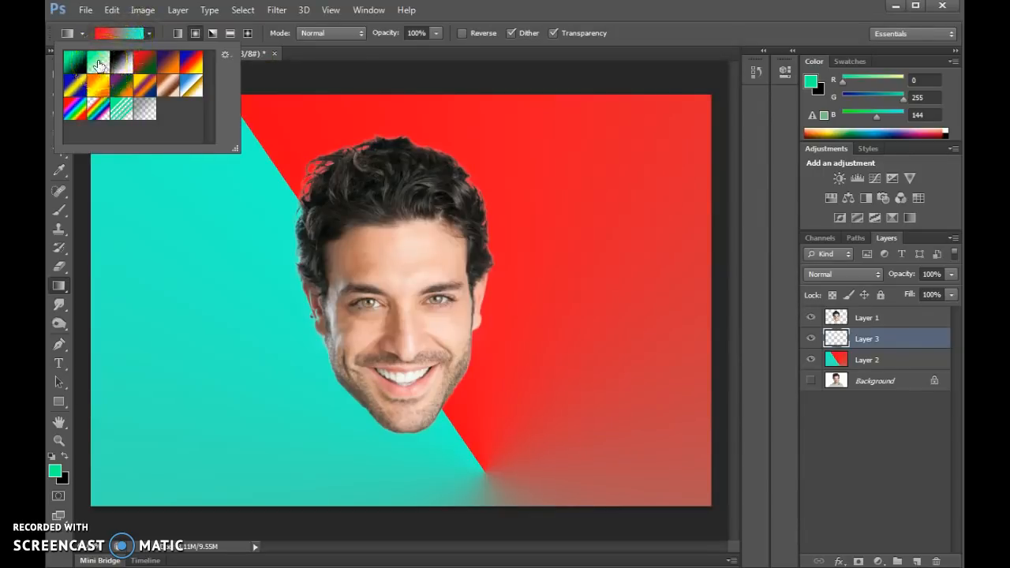
click(101, 66)
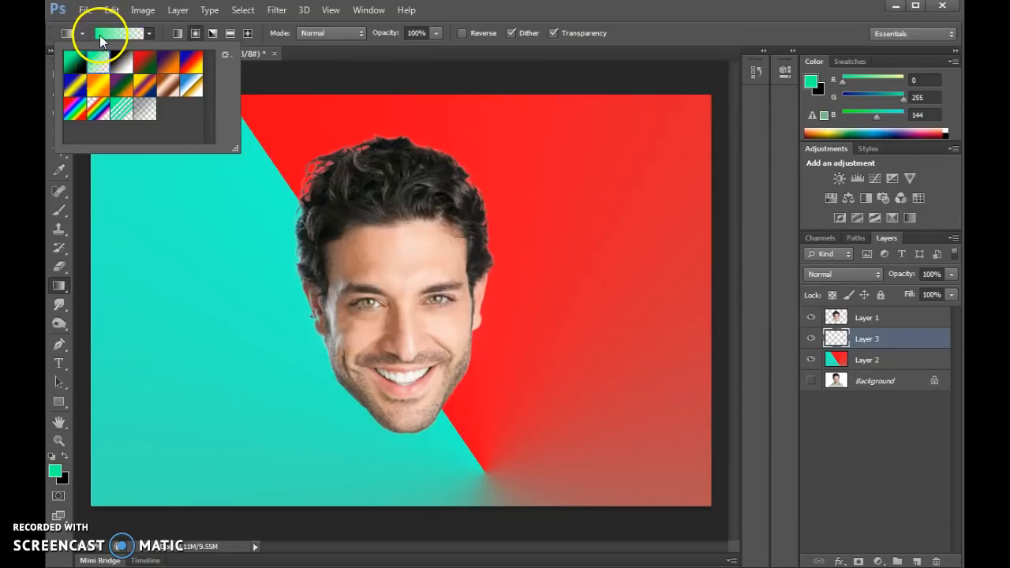
- Change the transparent gradient's start colour stop to black #000000 and accept the edited gradient
click(99, 33)
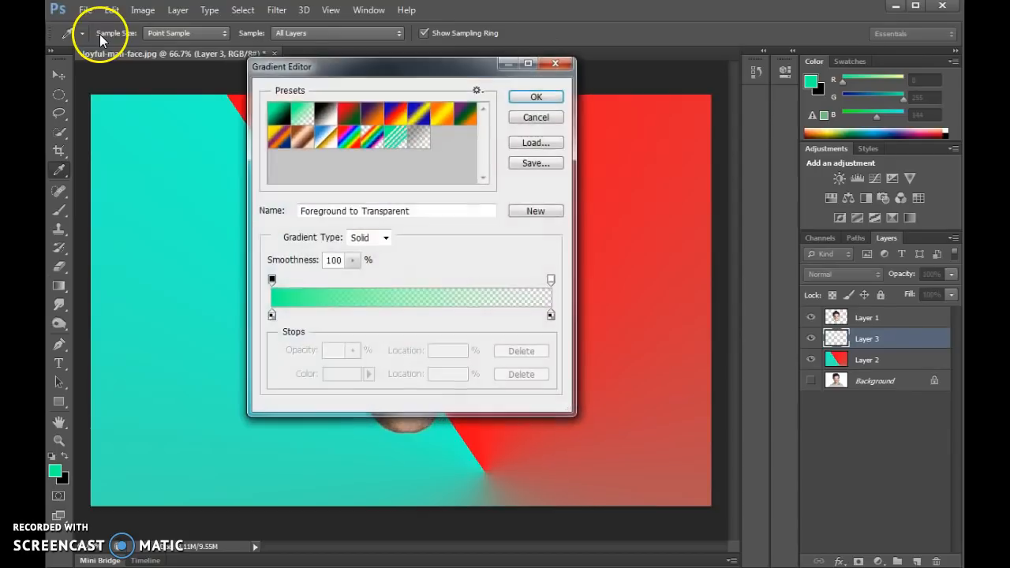
click(271, 315)
click(344, 376)
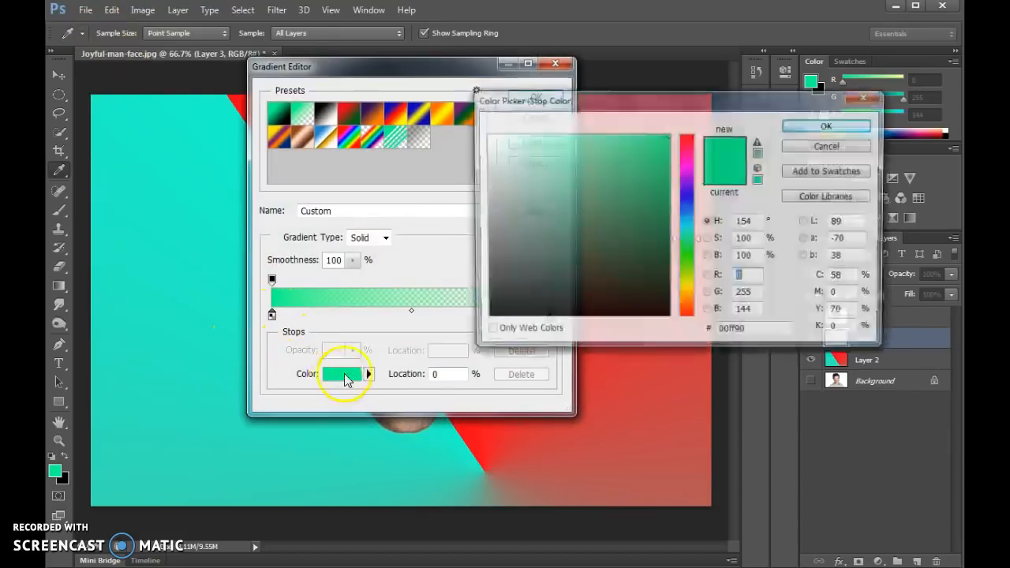
drag(520, 291, 442, 339)
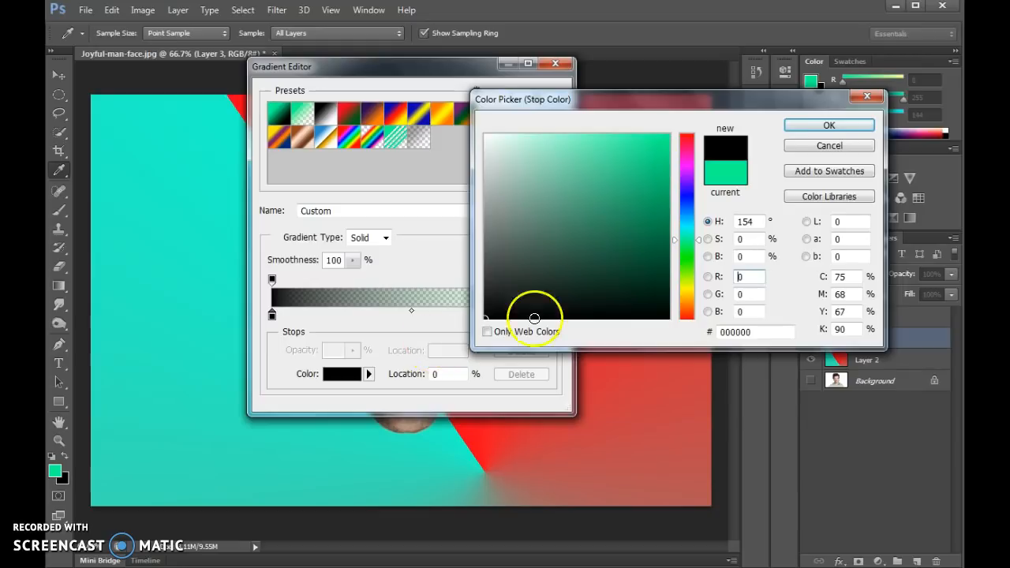
click(801, 126)
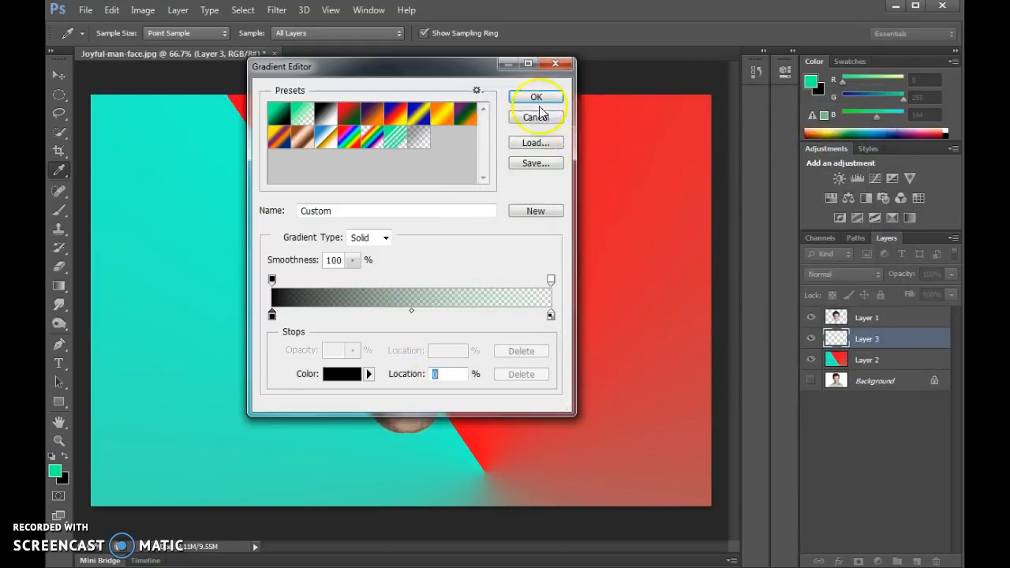
click(537, 97)
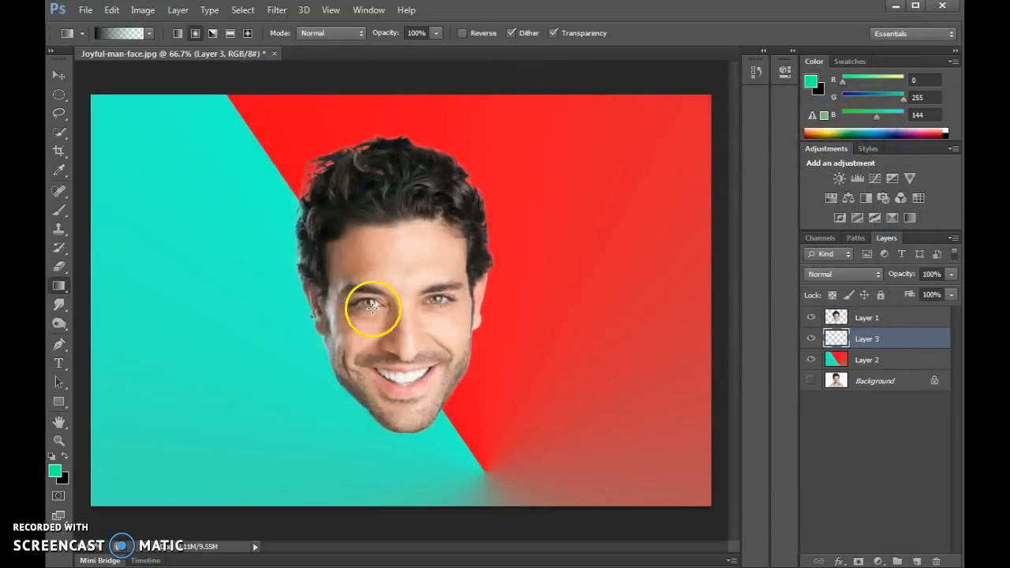
- Draw a soft black radial spot on the new layer and move it directly beneath the chin
drag(294, 309, 207, 206)
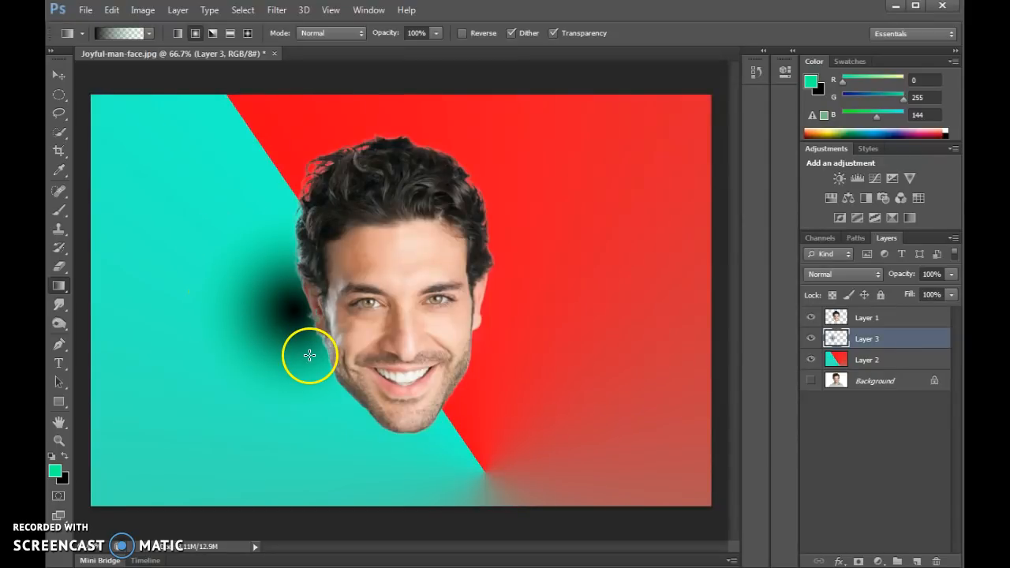
click(59, 75)
drag(292, 312, 418, 465)
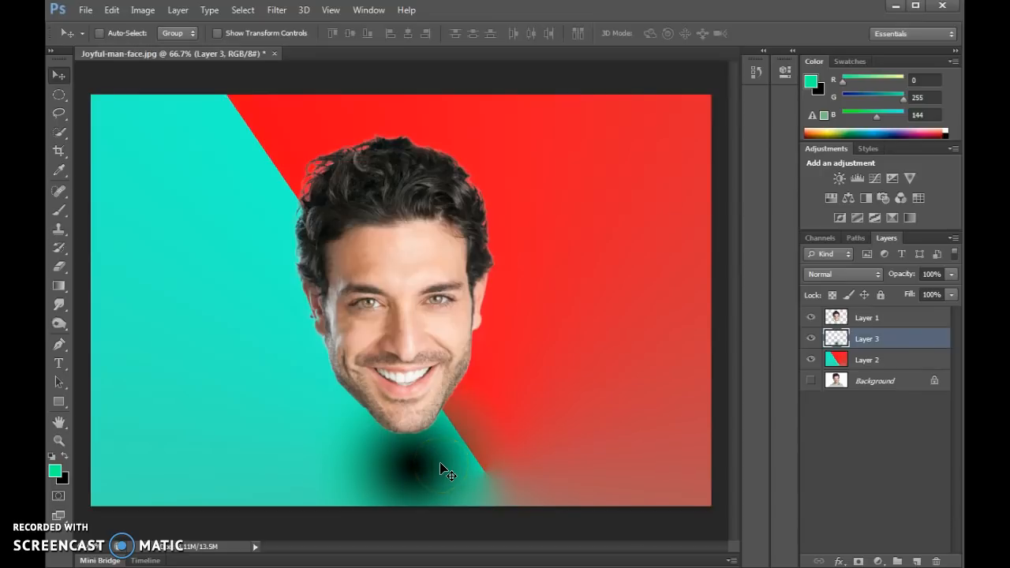
- Flatten the black spot into an oval shadow with Free Transform and lower its layer opacity to 58%
key(ctrl+t)
drag(416, 363, 417, 444)
key(Return)
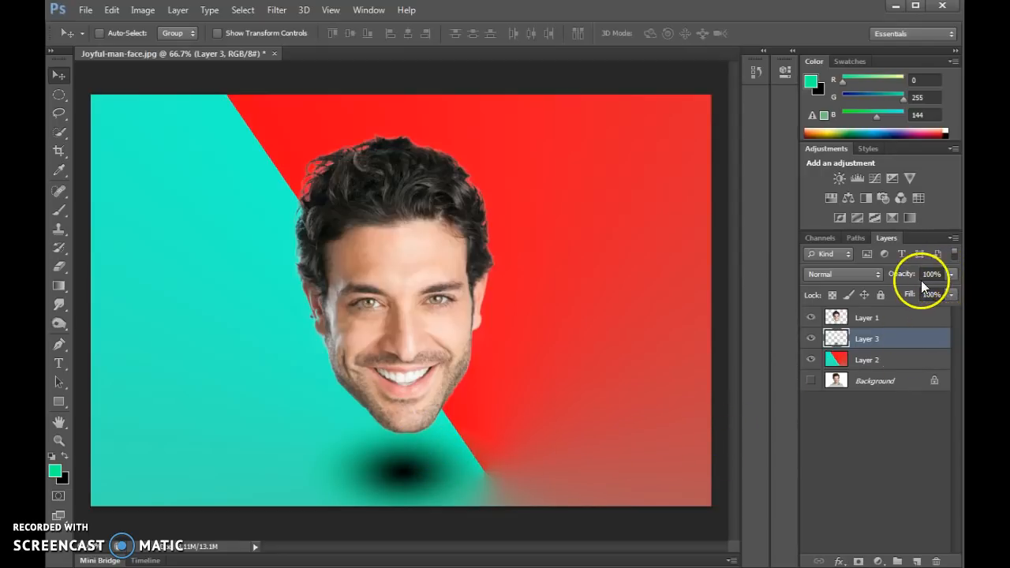
click(952, 273)
drag(922, 290, 920, 289)
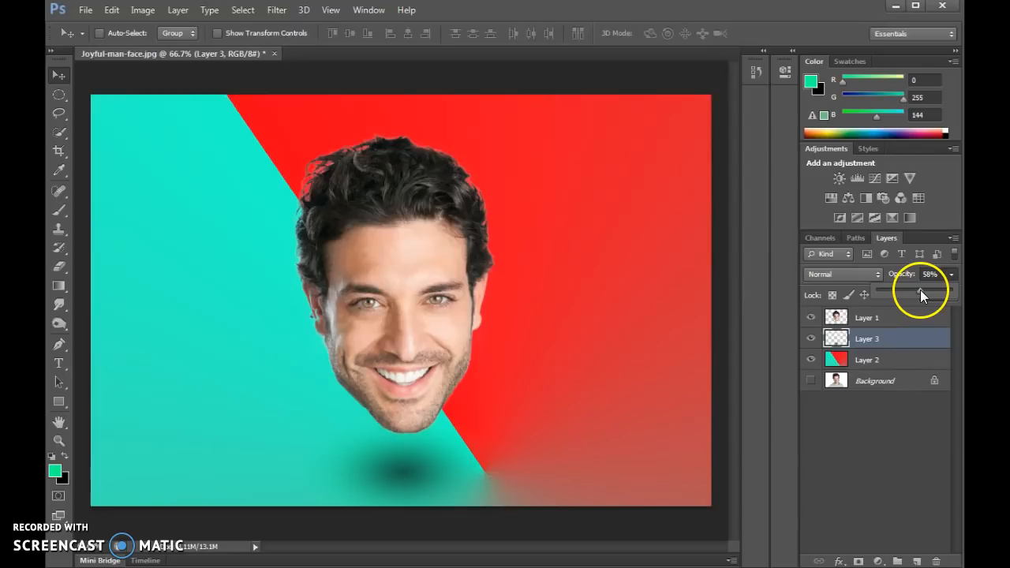